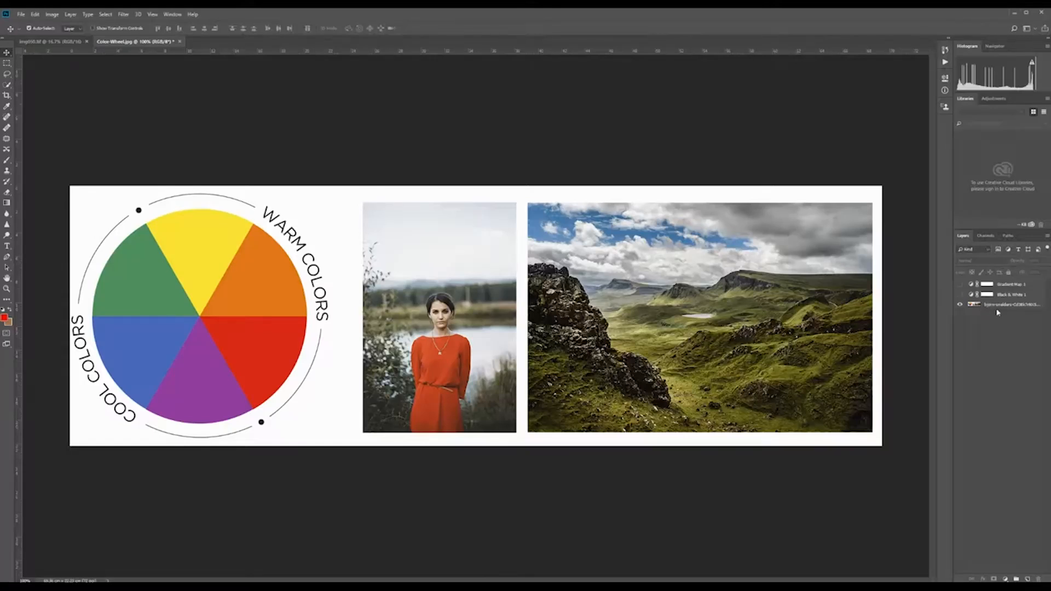
Duplicate the image layer containing the colour wheel and the two photos.
click(1010, 306)
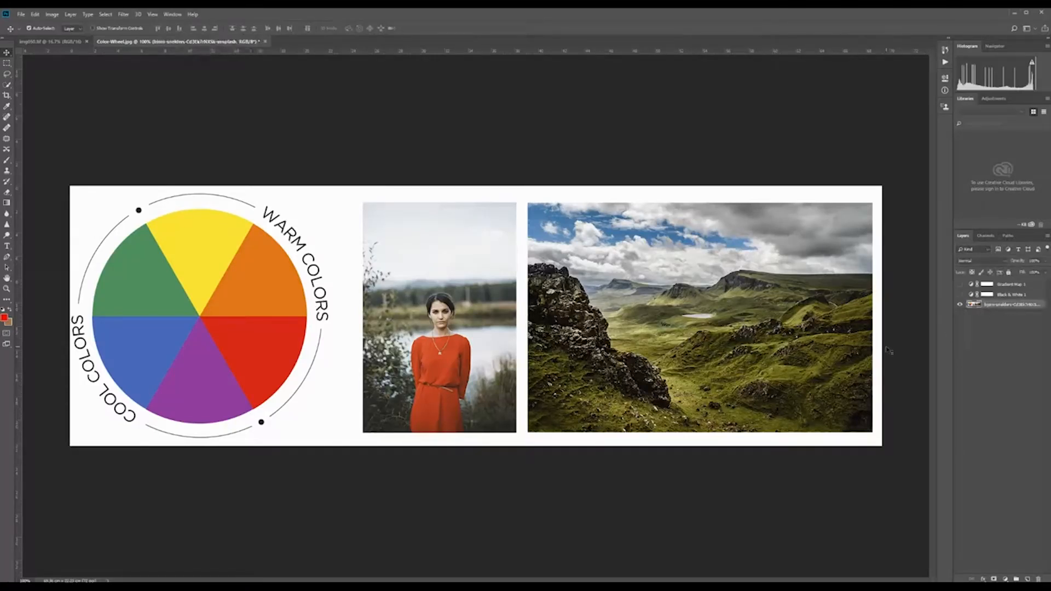
key(ctrl+j)
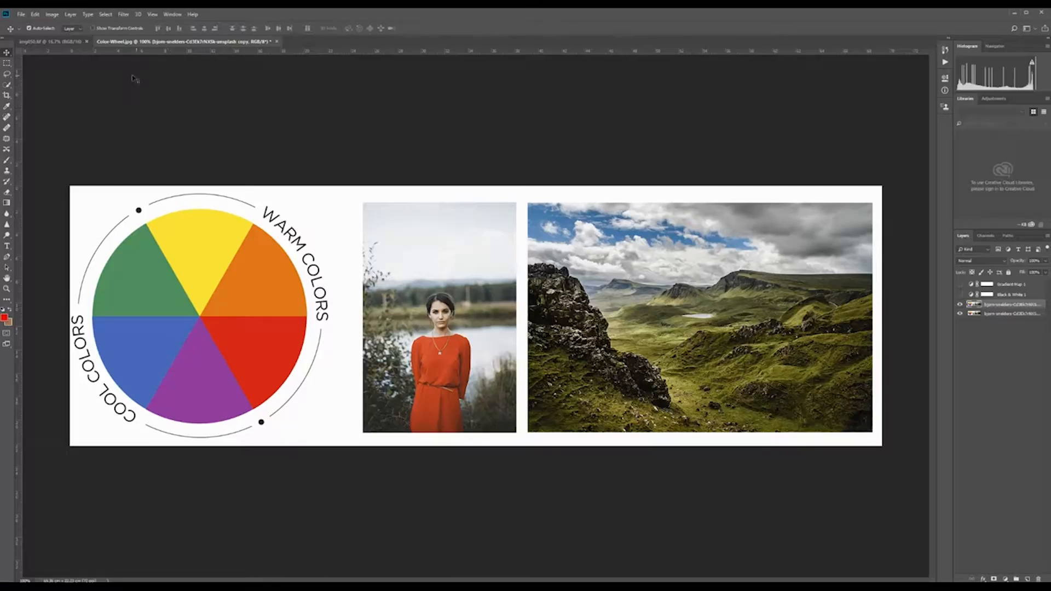
Convert the document to Grayscale mode, discarding the adjustment layers and colour information, and undo the conversion.
click(52, 15)
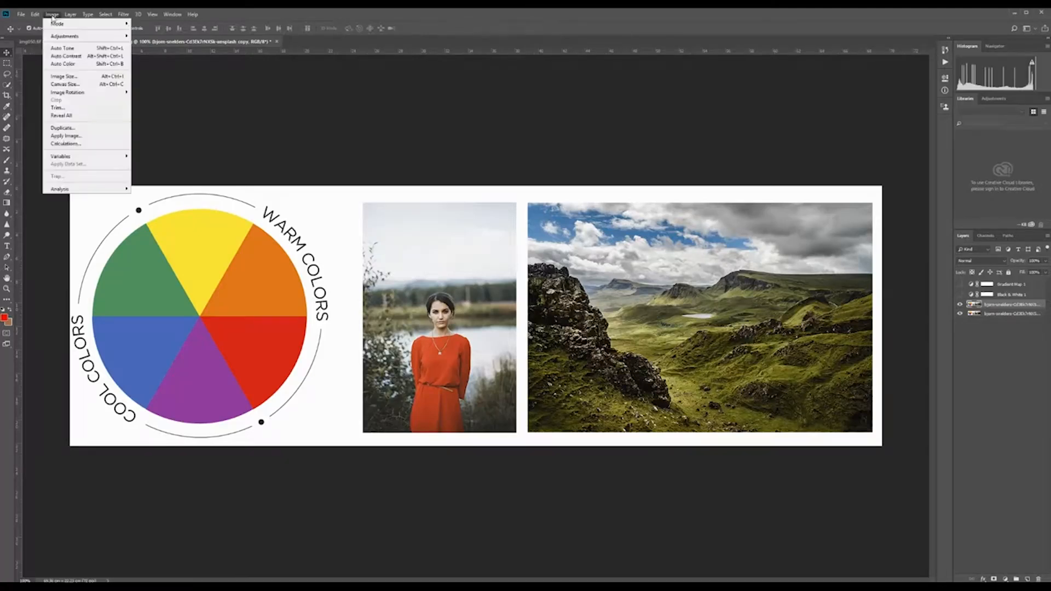
mouse_move(74, 38)
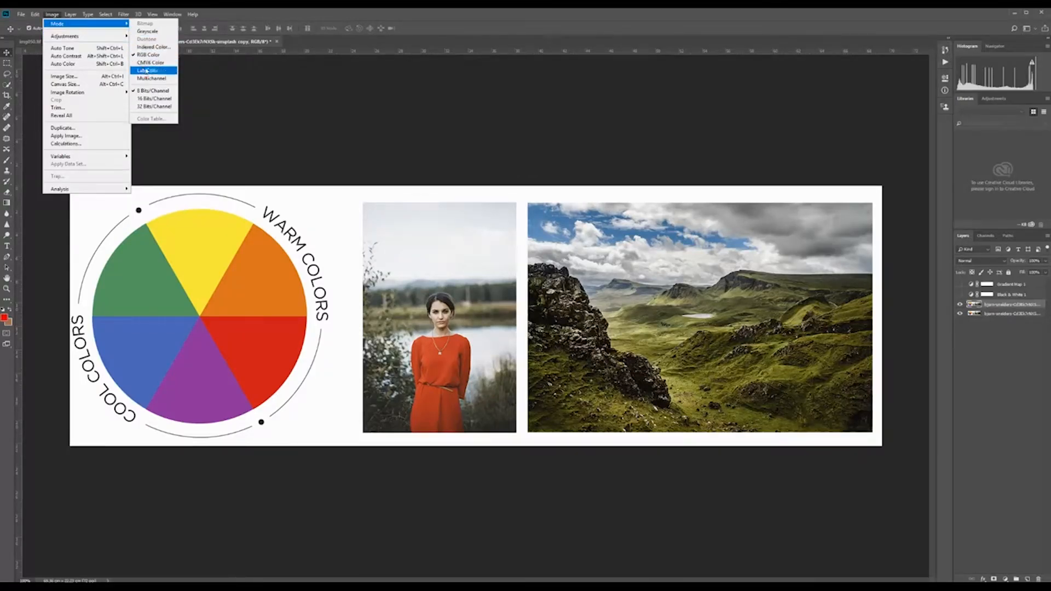
click(147, 32)
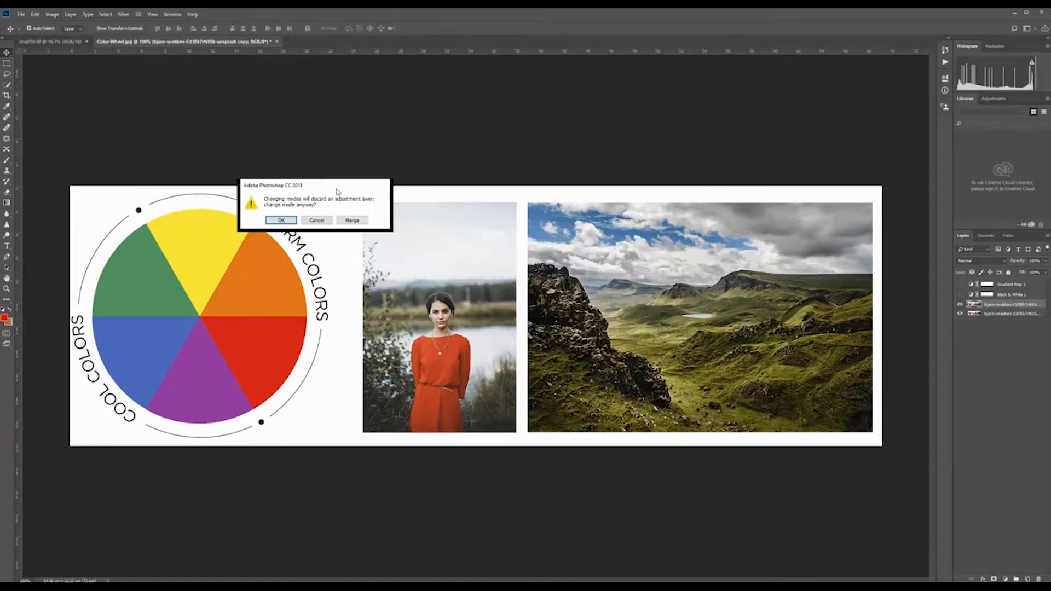
click(282, 222)
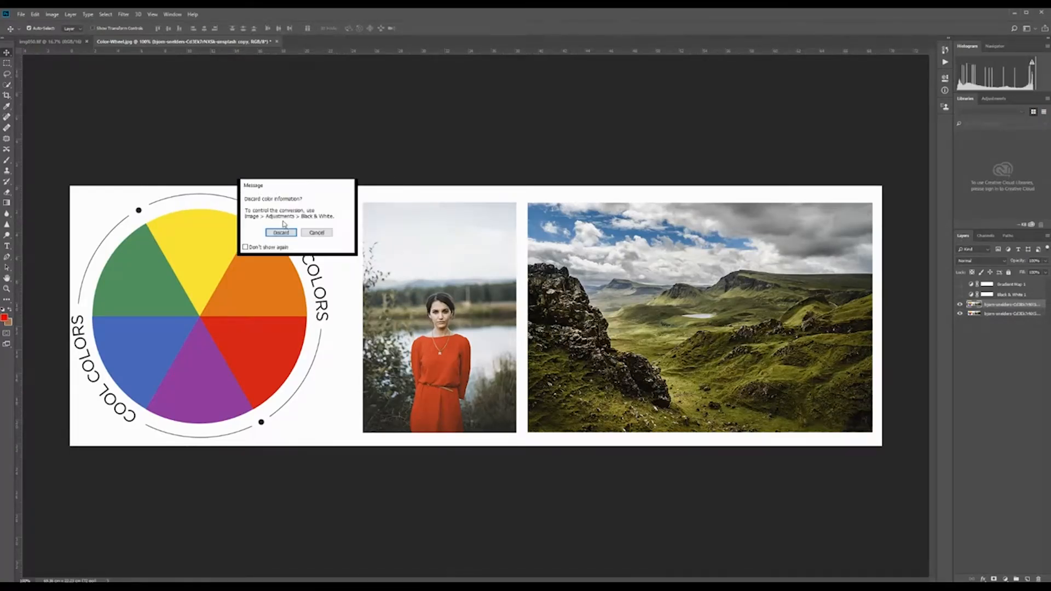
click(281, 233)
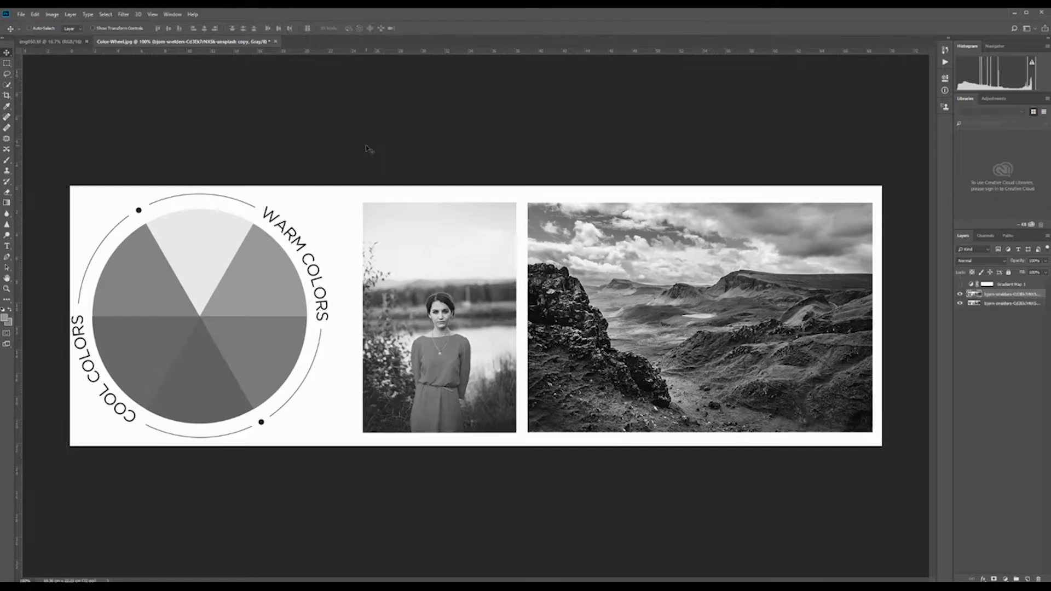
key(ctrl+z)
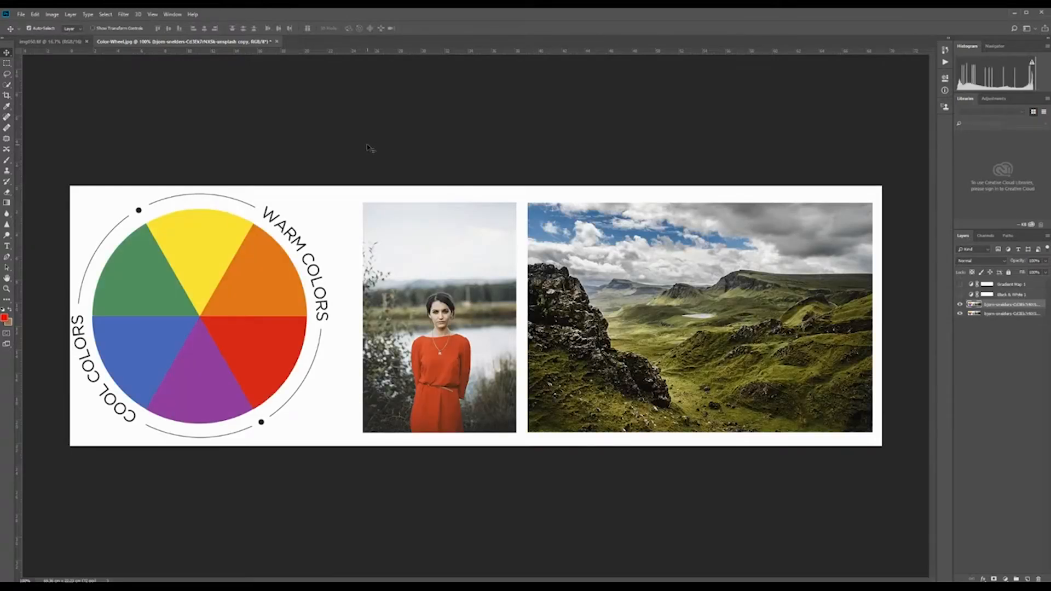
click(52, 14)
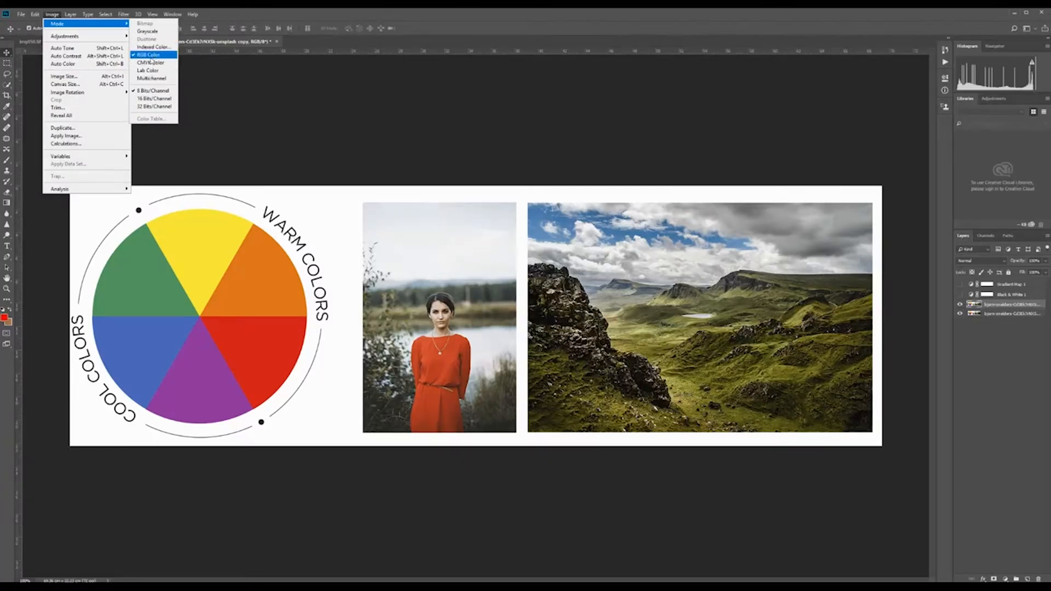
click(470, 173)
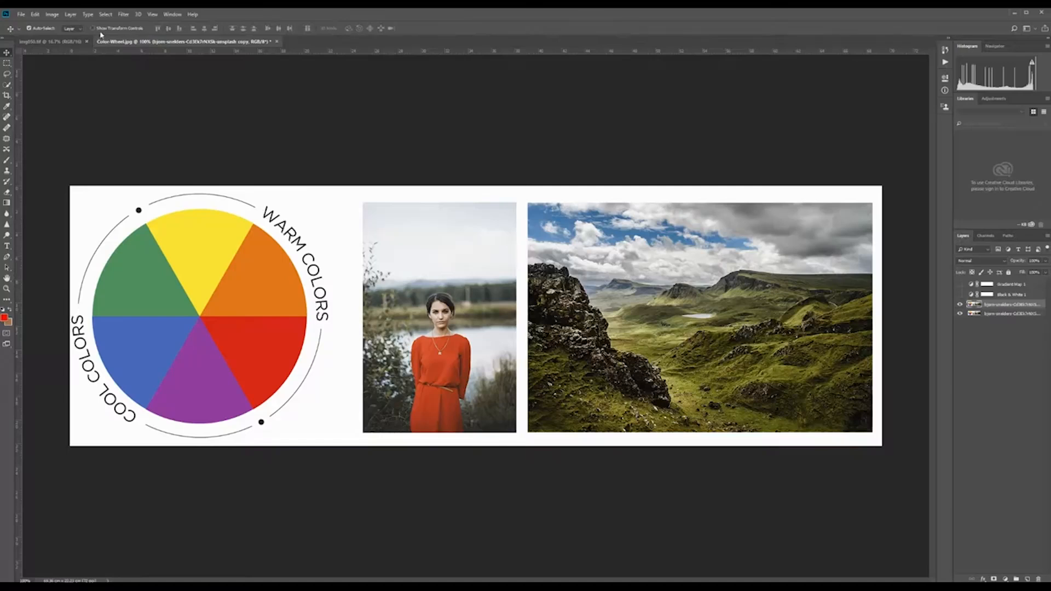
Desaturate the duplicated layer with a Hue/Saturation adjustment, setting Saturation to -100.
click(53, 14)
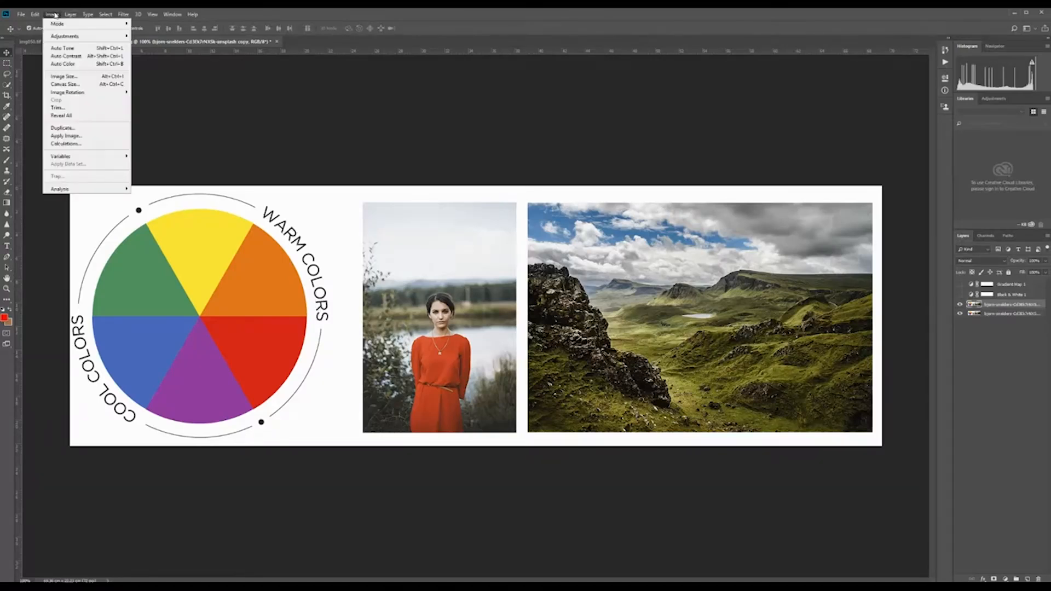
mouse_move(63, 38)
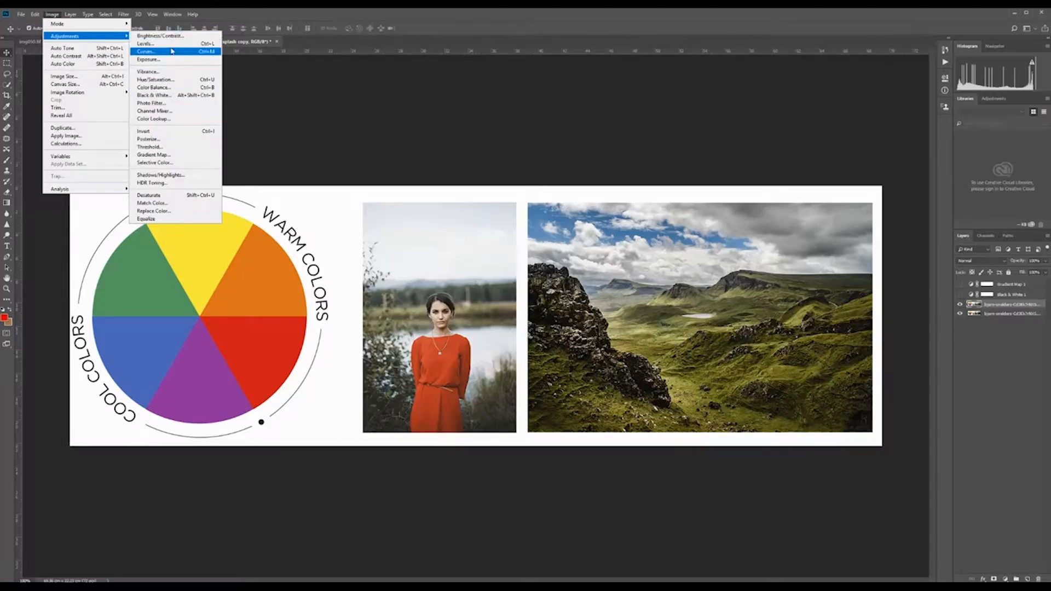
click(176, 81)
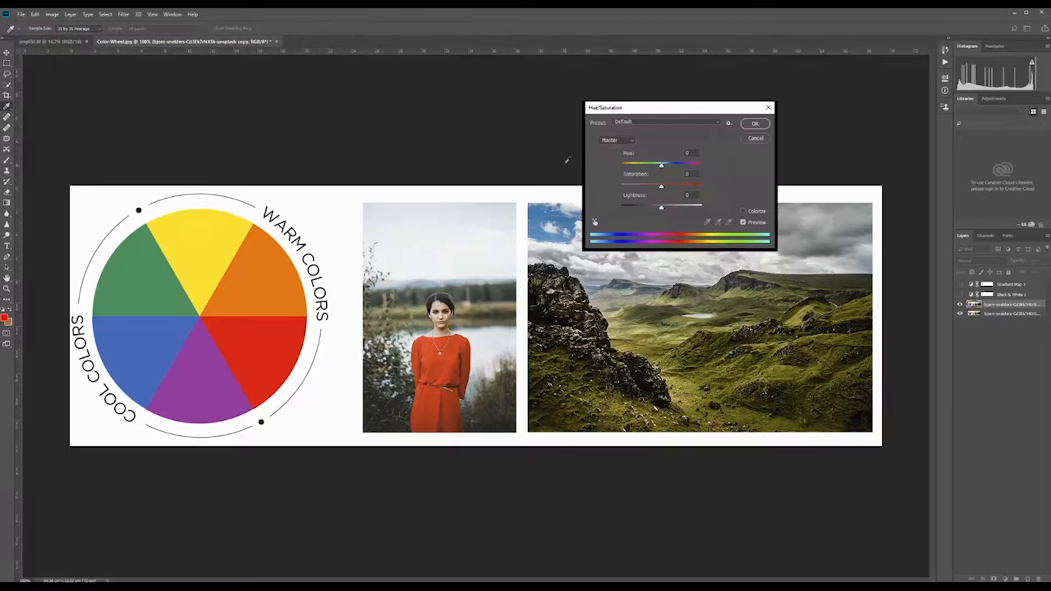
drag(661, 187, 570, 198)
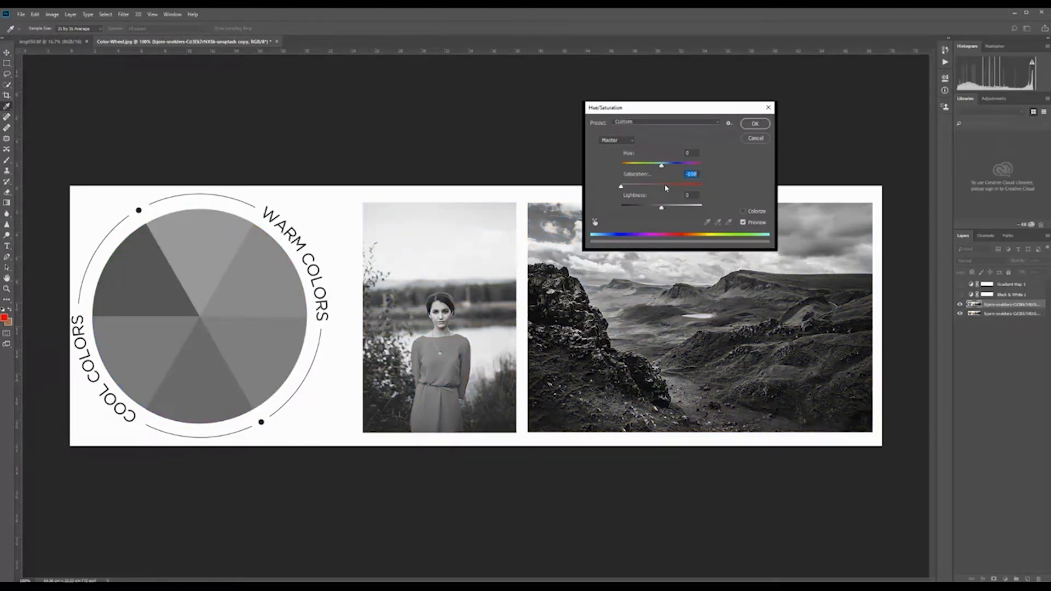
click(754, 124)
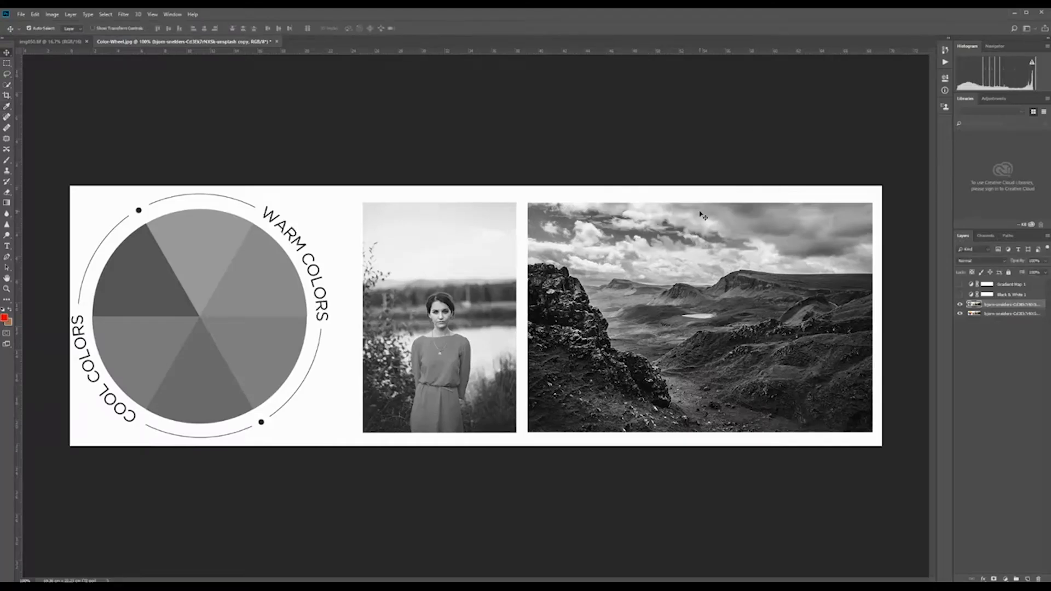
Compare the desaturated copy with the colour original by toggling its visibility, and undo the desaturation.
click(960, 305)
click(960, 305)
click(960, 305)
click(960, 305)
key(ctrl+z)
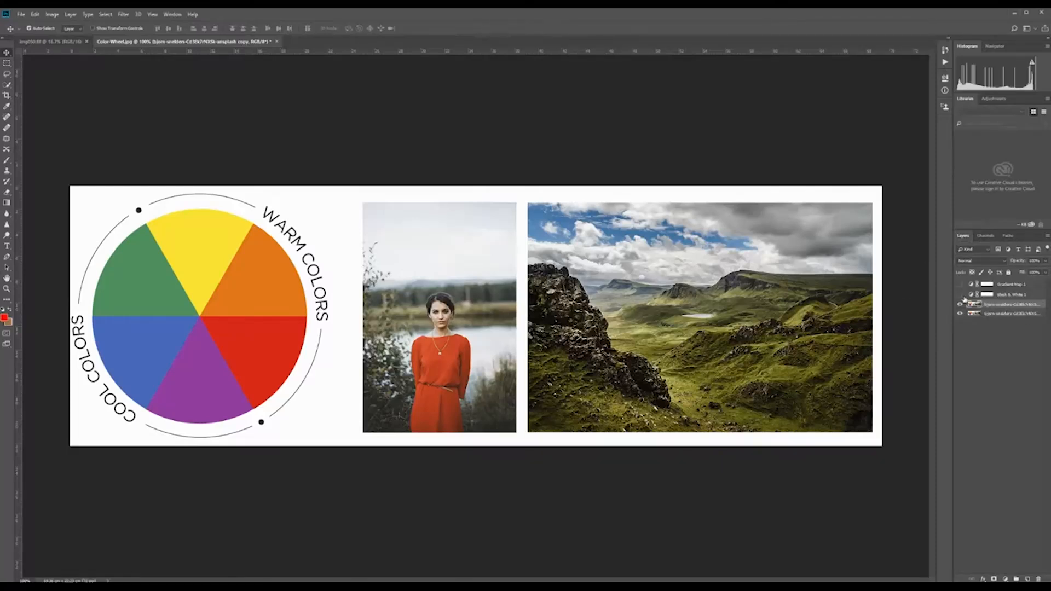
Start a Black & White adjustment on the duplicated layer and move its dialog clear of the photos.
click(52, 14)
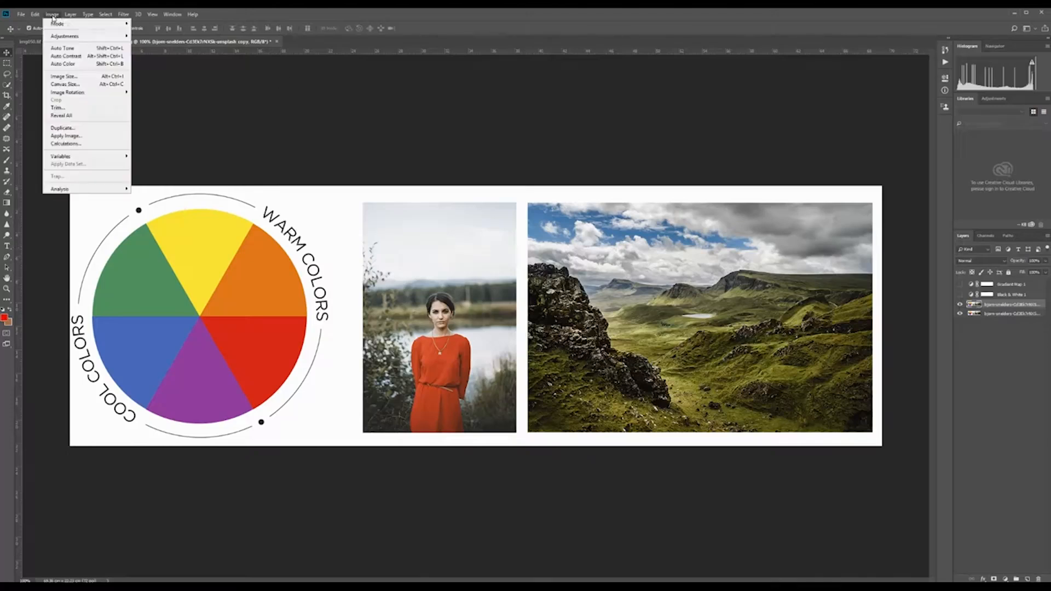
mouse_move(59, 36)
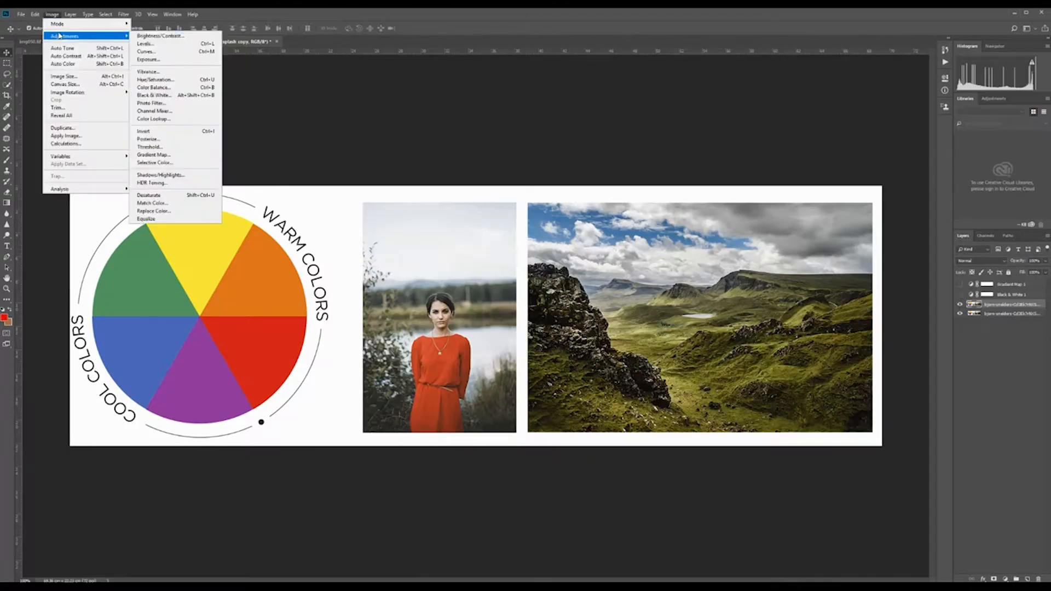
click(184, 98)
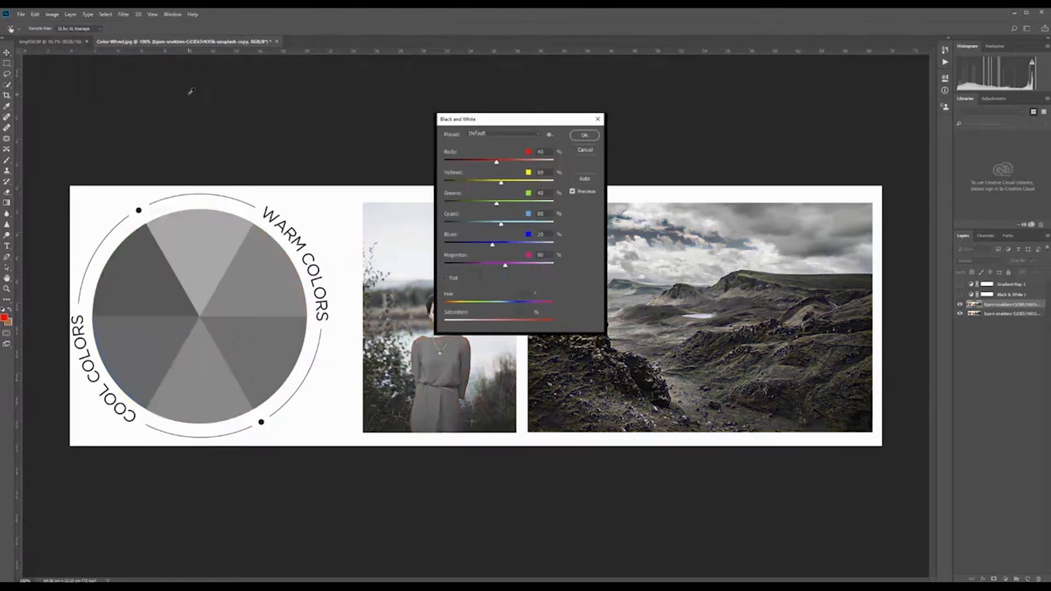
drag(529, 120, 852, 22)
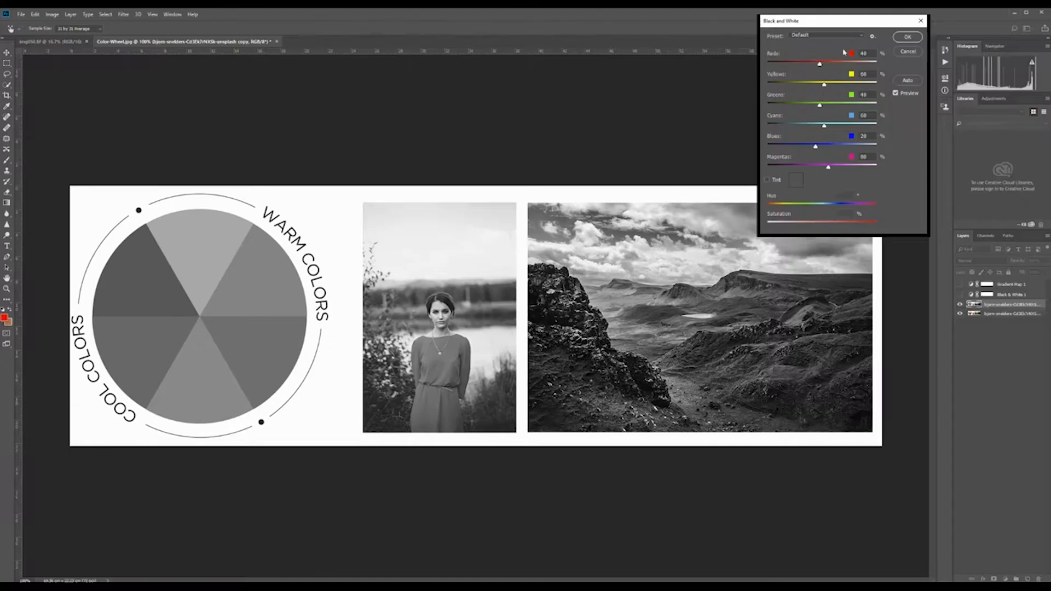
drag(864, 22, 864, 14)
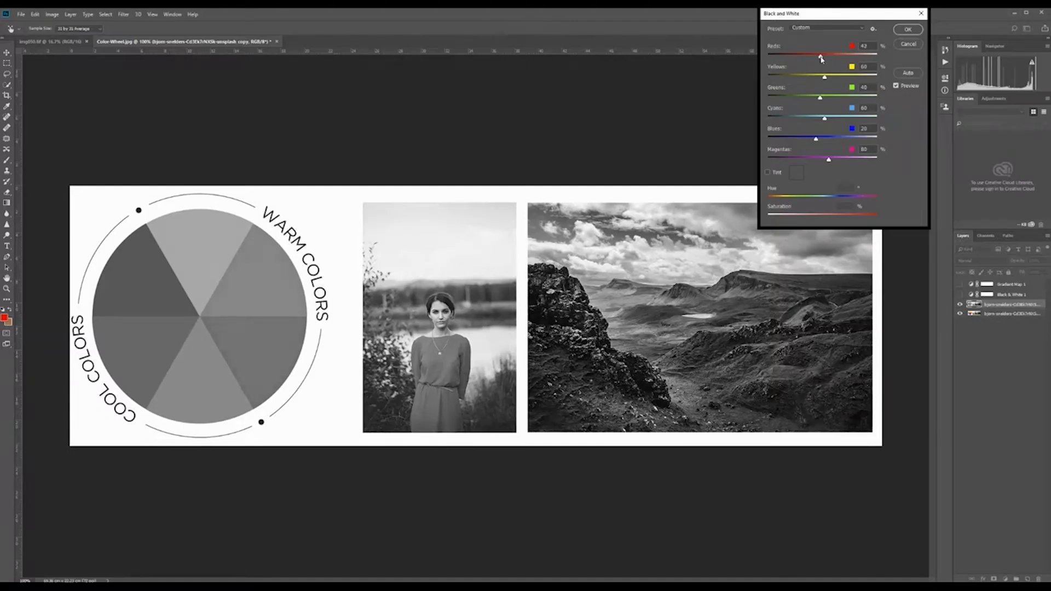
Try out the black and white mix with Reds 79, Yellows 58, Greens 142, Blues 177 and Magentas -153.
mouse_move(821, 59)
mouse_down()
mouse_move(854, 65)
mouse_move(805, 61)
mouse_move(830, 63)
mouse_up()
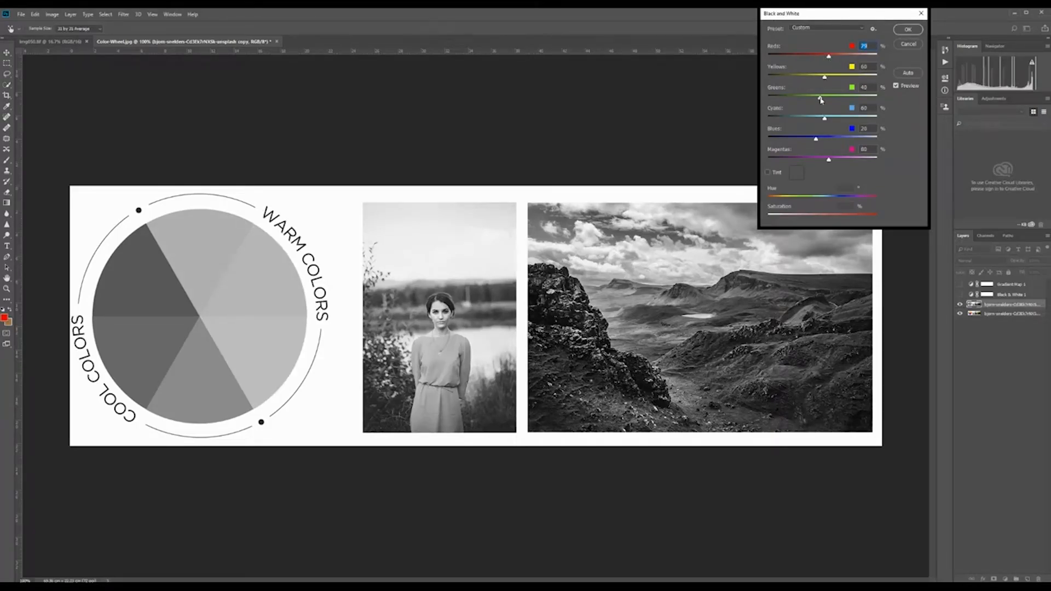
mouse_move(821, 100)
mouse_down()
mouse_move(809, 102)
mouse_move(831, 101)
mouse_move(795, 102)
mouse_move(856, 100)
mouse_move(772, 104)
mouse_move(831, 103)
mouse_move(812, 103)
mouse_move(831, 79)
mouse_move(853, 80)
mouse_move(811, 83)
mouse_move(824, 84)
mouse_up()
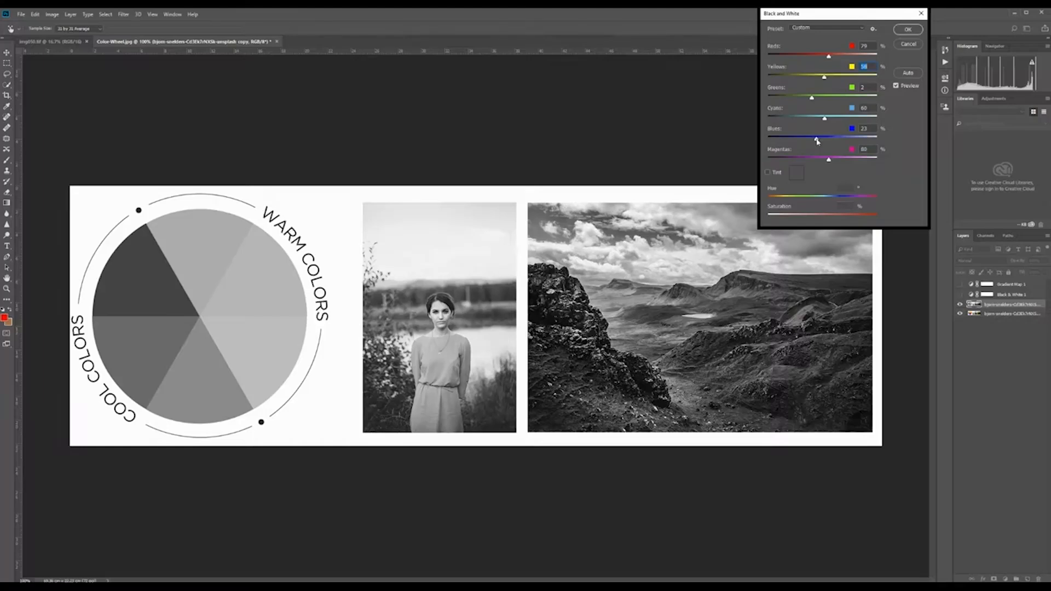
drag(817, 141, 767, 150)
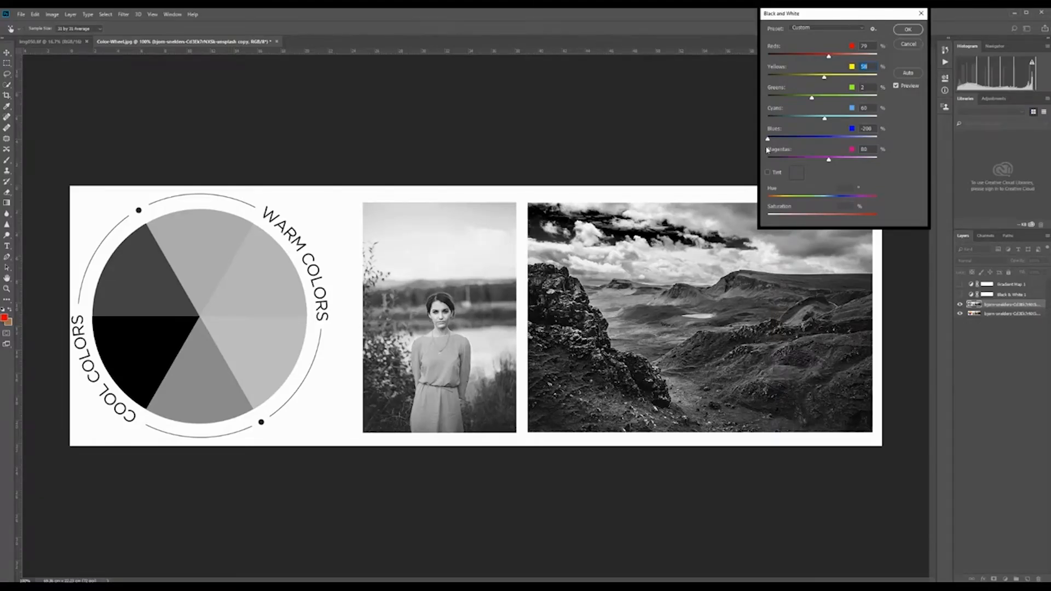
drag(767, 139, 890, 140)
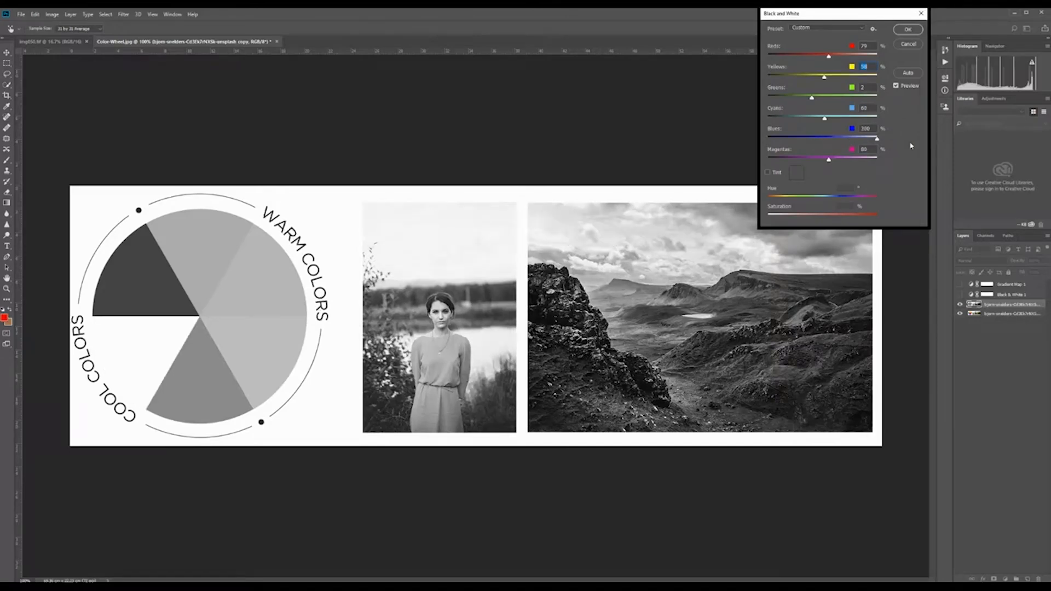
drag(877, 139, 777, 164)
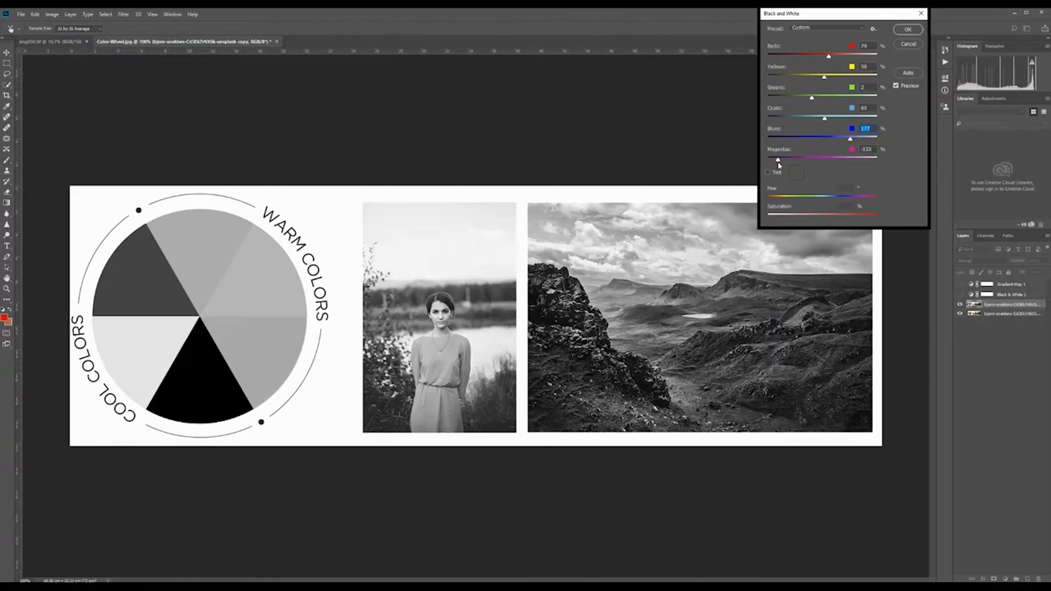
drag(810, 98, 770, 97)
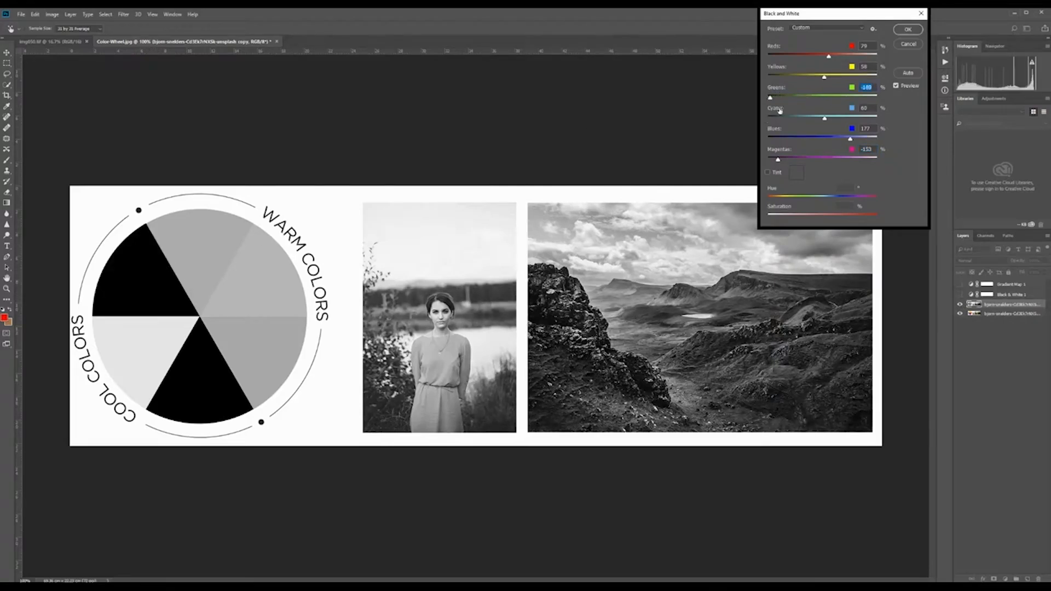
drag(770, 98, 843, 109)
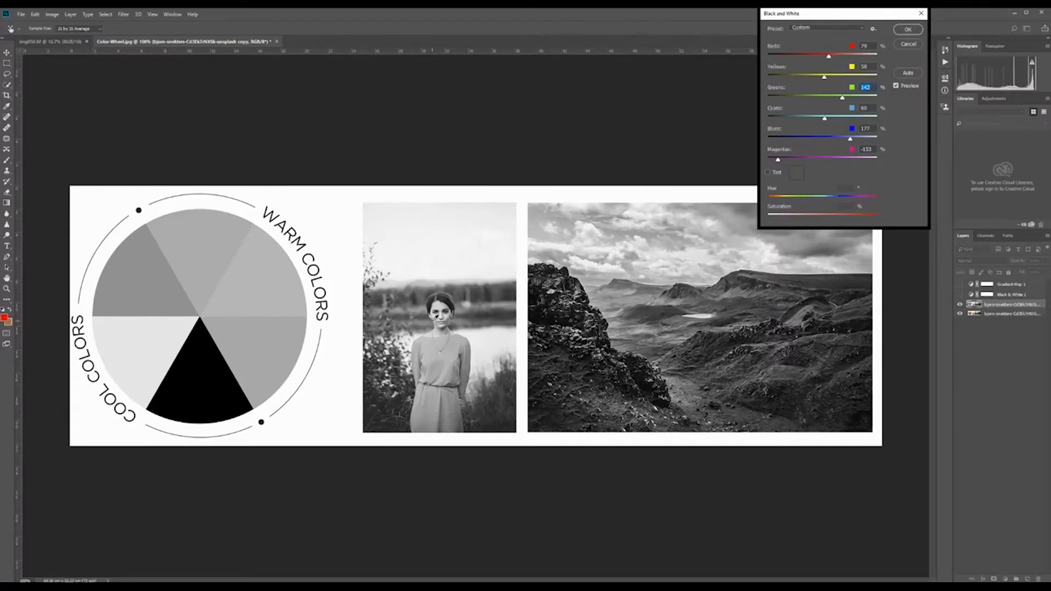
Adjust the black and white mix on the portrait, setting Reds to 70, Yellows to -38 and Cyans to about -38.
key(ctrl+plus)
drag(437, 316, 604, 305)
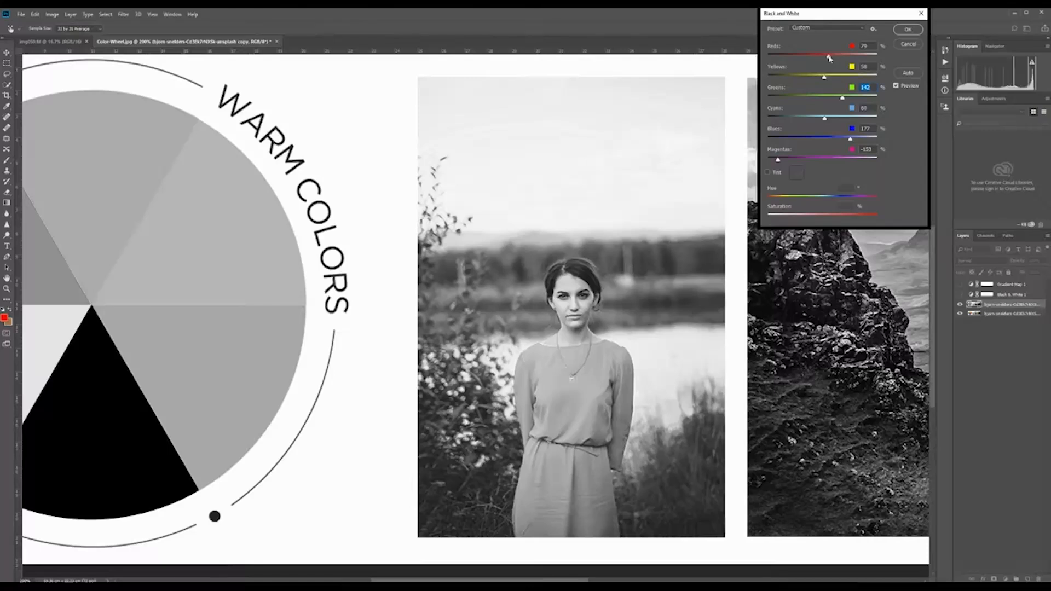
drag(829, 57, 803, 80)
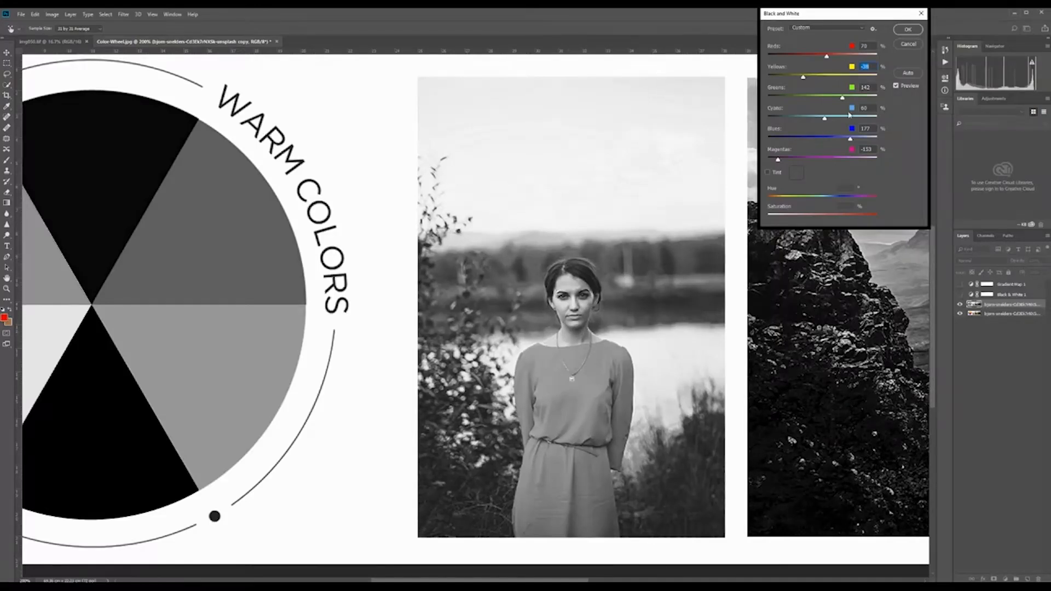
mouse_move(825, 120)
mouse_down()
mouse_move(806, 120)
mouse_move(833, 122)
mouse_up()
drag(841, 122, 803, 119)
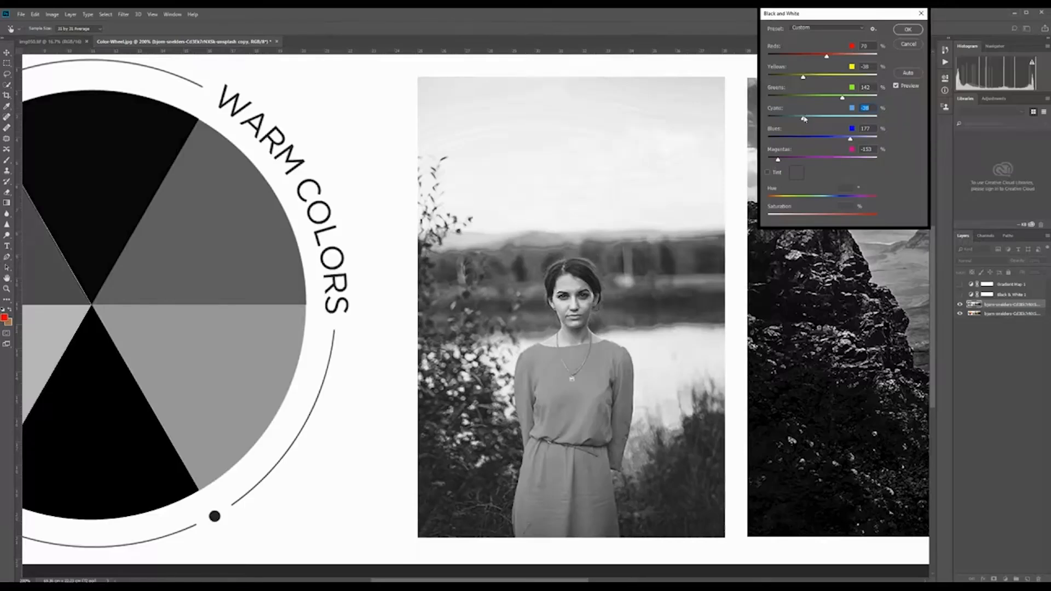
Reset the black and white mix to the automatic values and apply the adjustment to the duplicated layer.
click(913, 75)
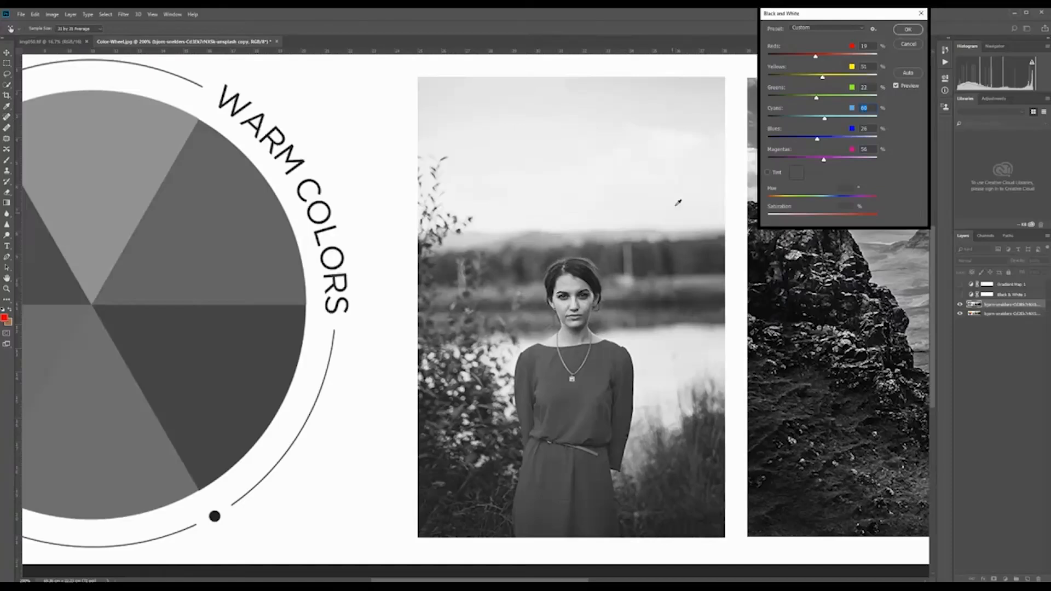
key(ctrl+minus)
key(ctrl+minus)
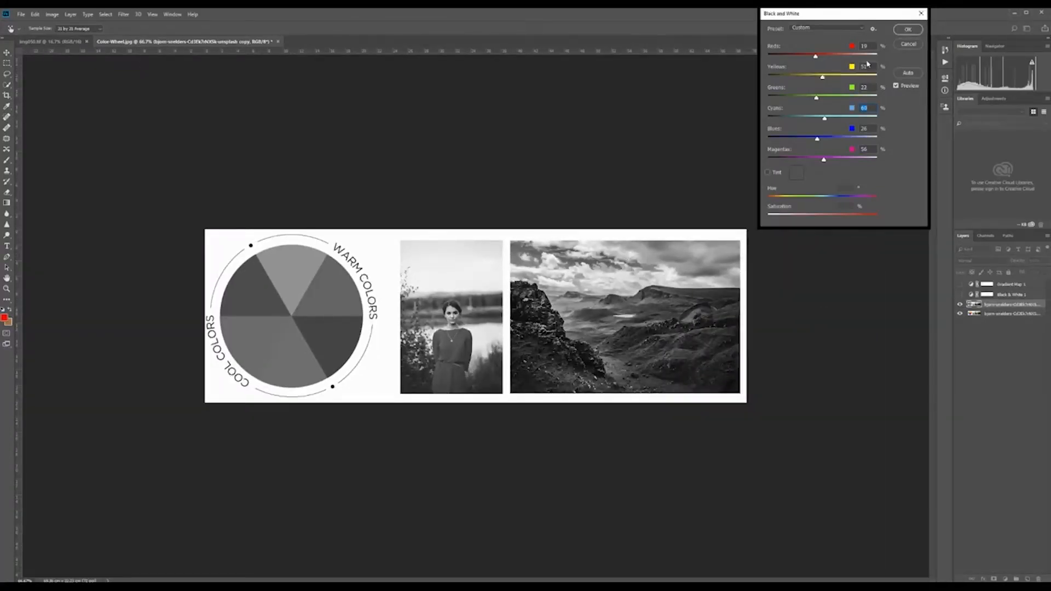
click(906, 32)
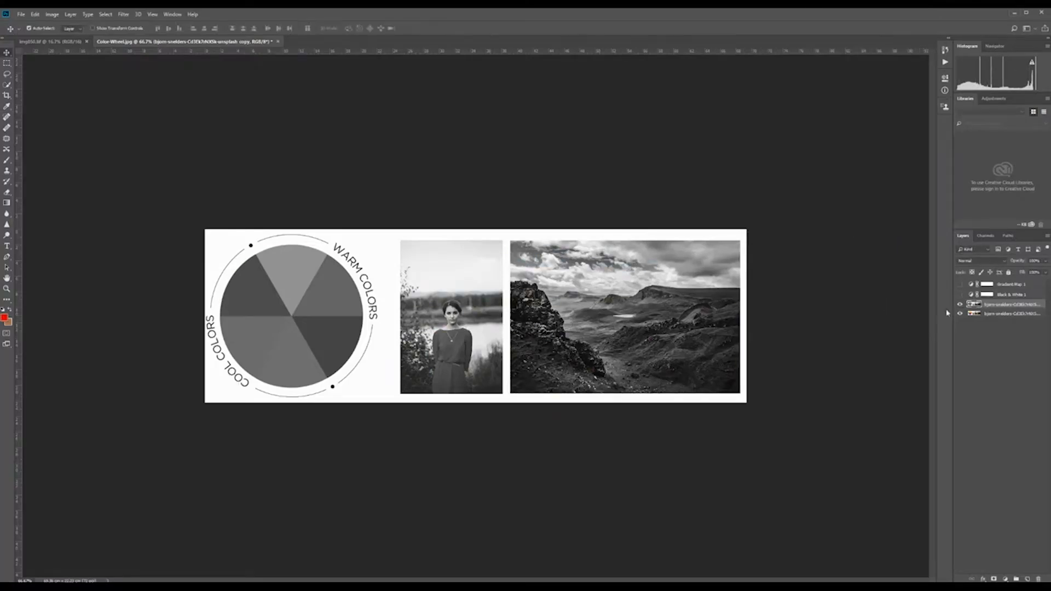
Toggle the black and white copy's visibility to compare it with the colour original, leaving the copy hidden.
click(959, 305)
click(959, 305)
click(959, 305)
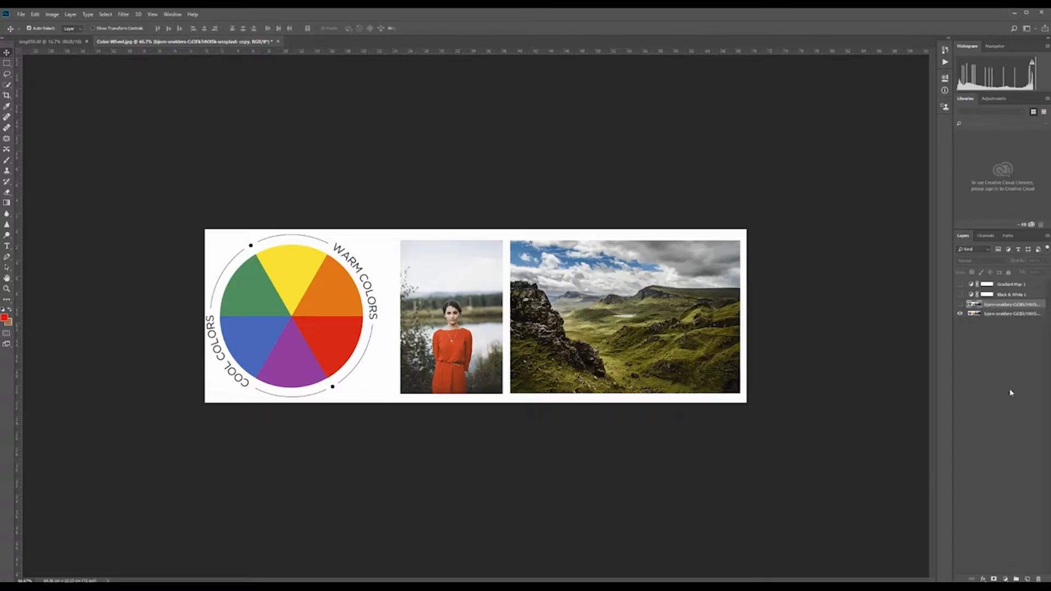
Delete the hidden Black & White 1 and Gradient Map 1 adjustment layers.
click(1033, 298)
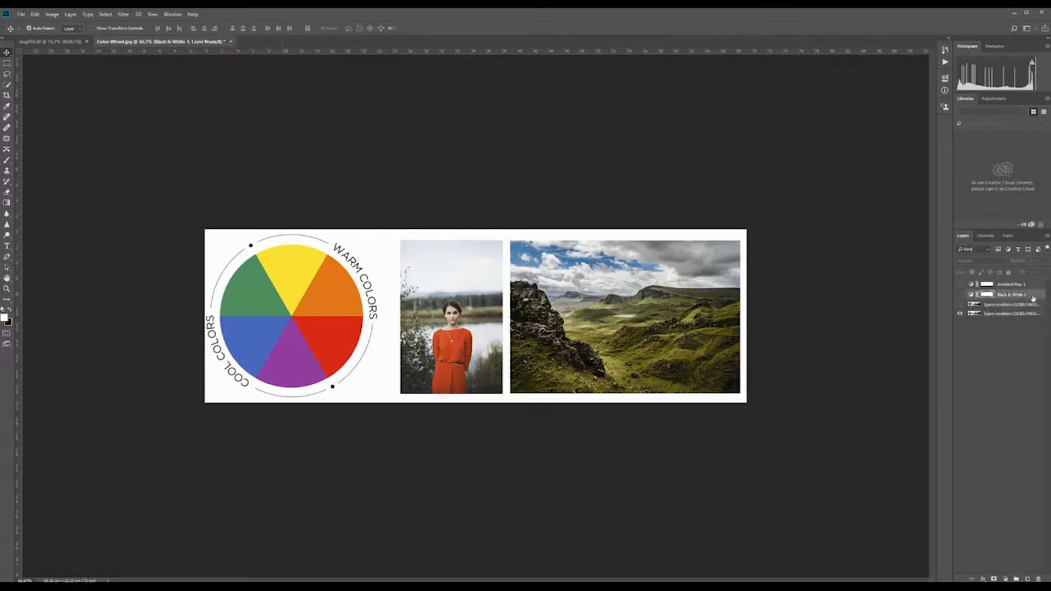
key(Delete)
click(1032, 286)
key(Delete)
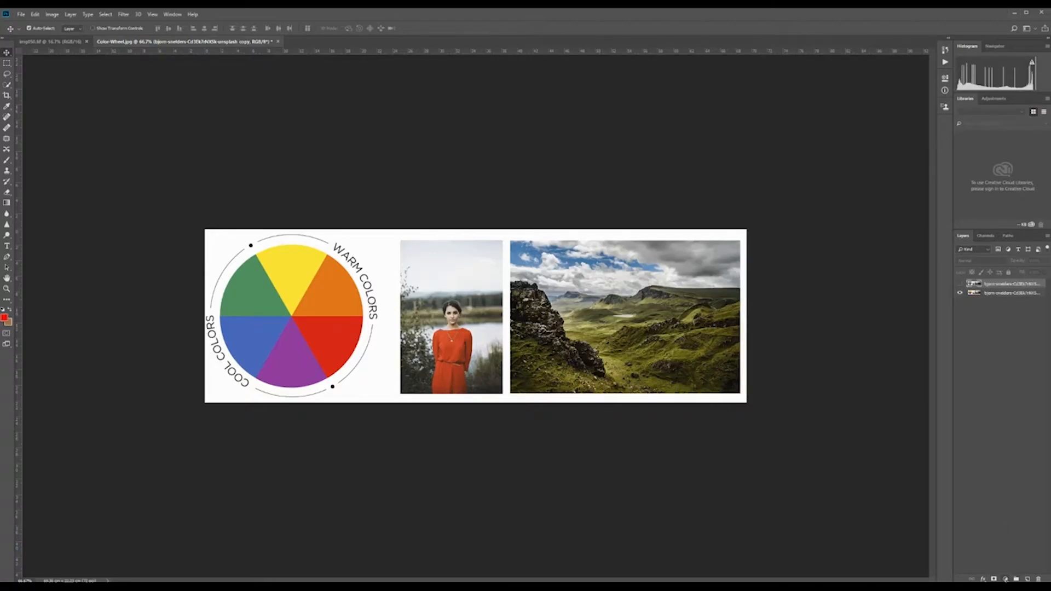
Add a Black & White adjustment layer, raise its Greens to about 60, and compare it with the colour original.
click(1005, 578)
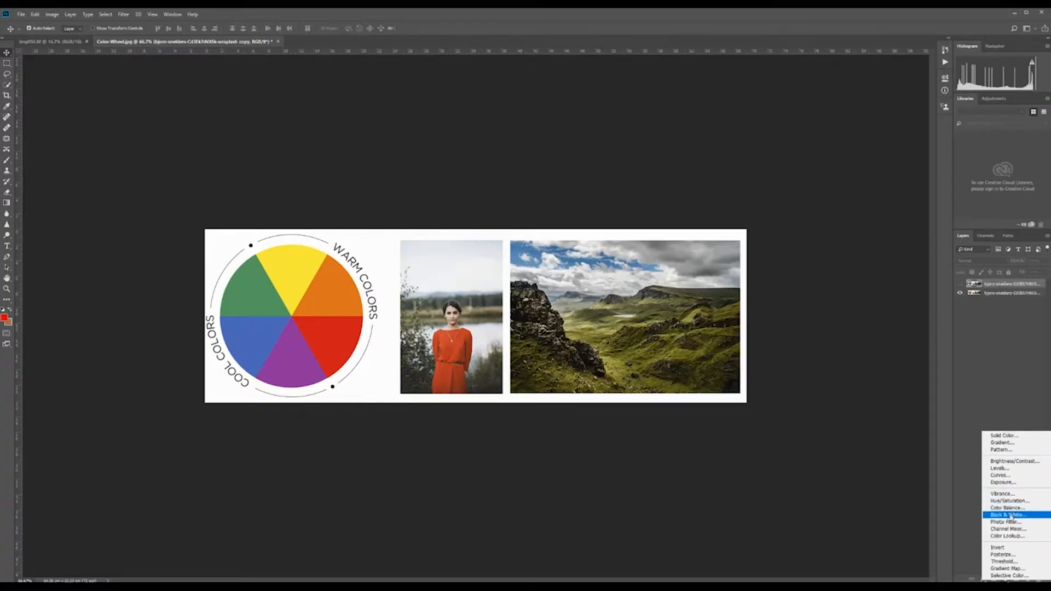
click(1012, 514)
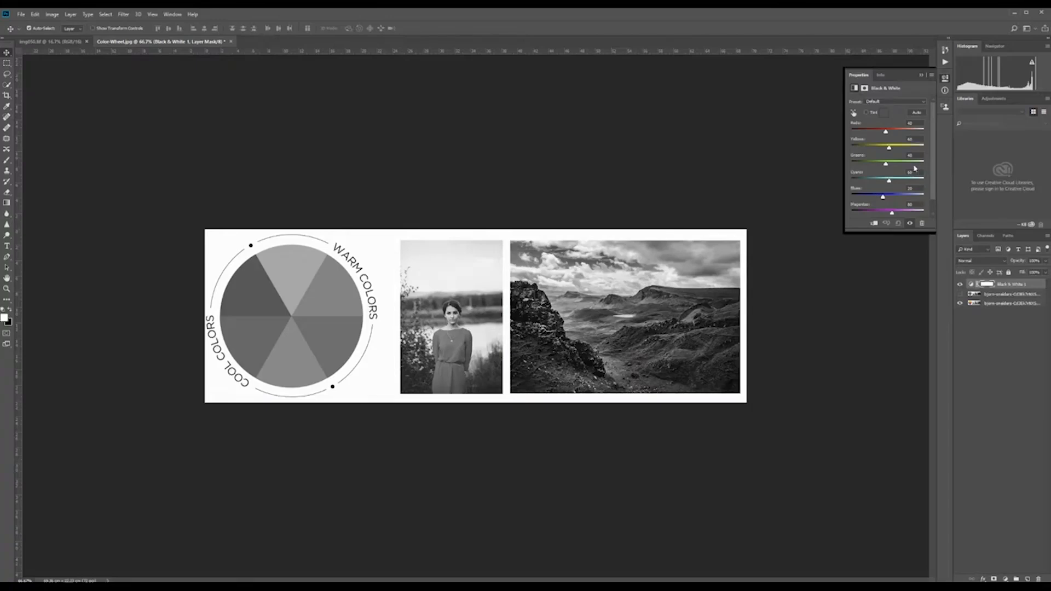
mouse_move(887, 164)
mouse_down()
mouse_move(874, 173)
mouse_move(890, 174)
mouse_up()
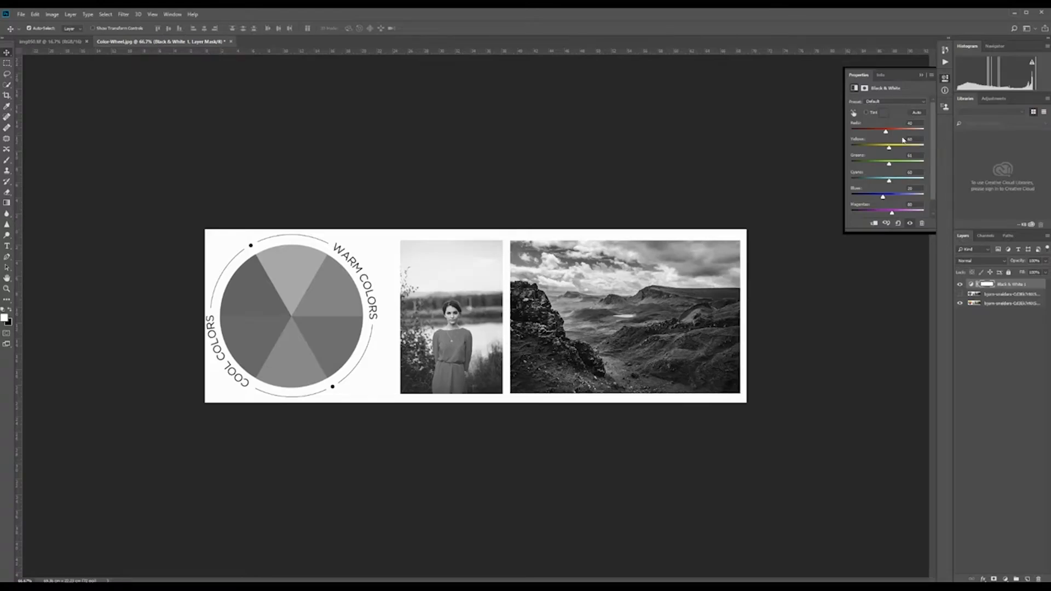
click(959, 284)
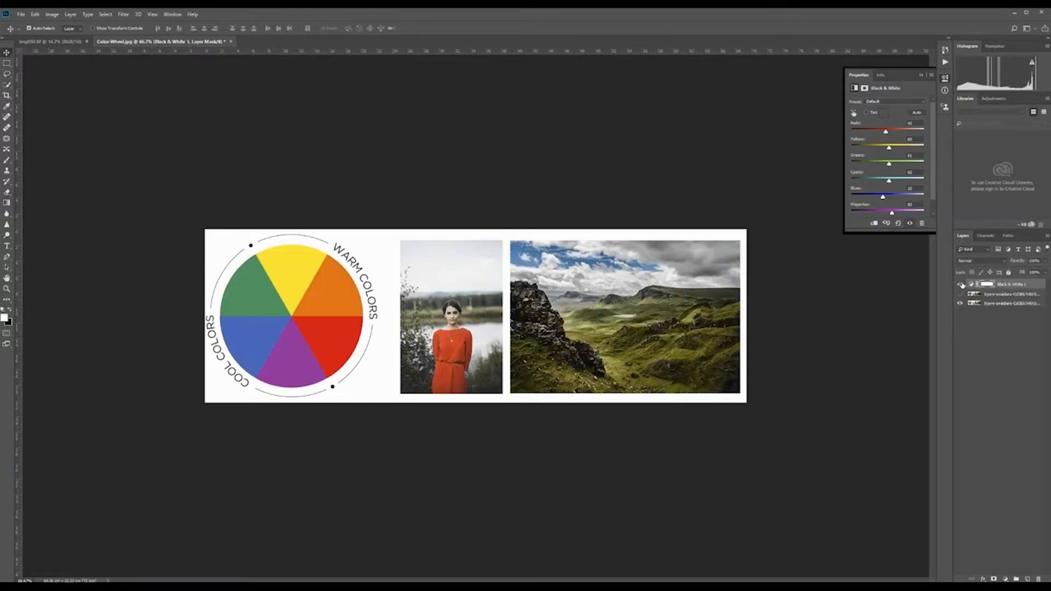
click(959, 284)
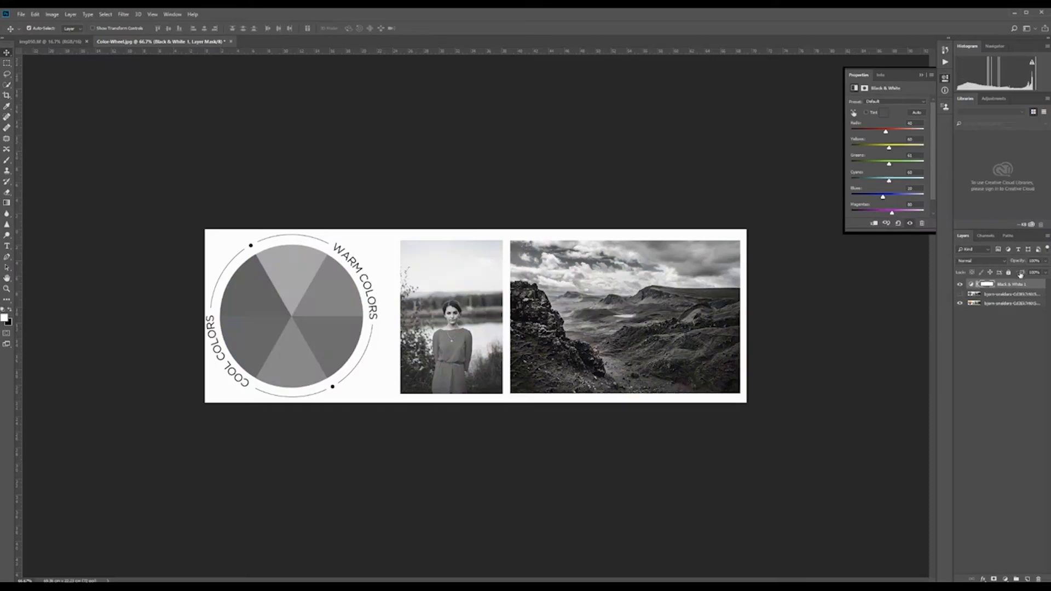
Paint black on the Black & White layer's mask over the landscape photo, using a smaller brush at reduced opacity.
click(988, 287)
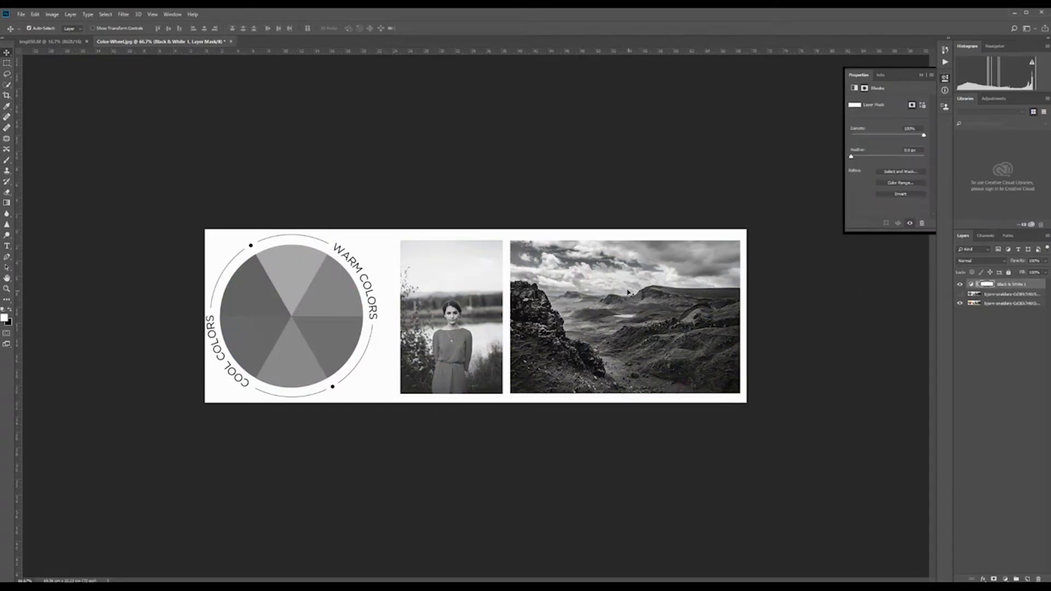
key(b)
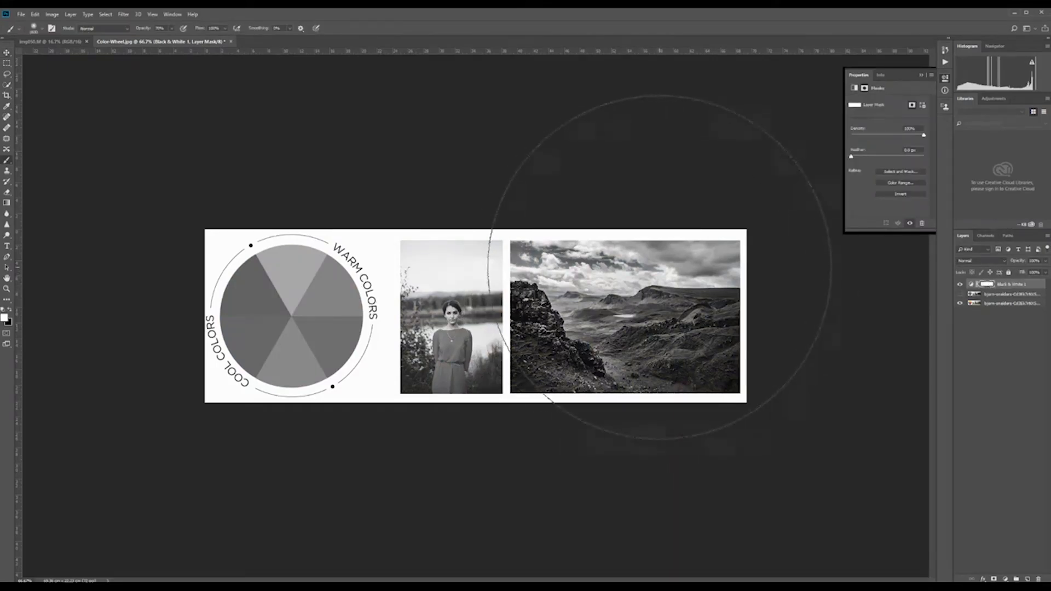
key(bracketleft)
key(bracketleft)
key(bracketleft)
key(bracketleft)
key(bracketleft)
key(bracketleft)
key(bracketleft)
key(bracketleft)
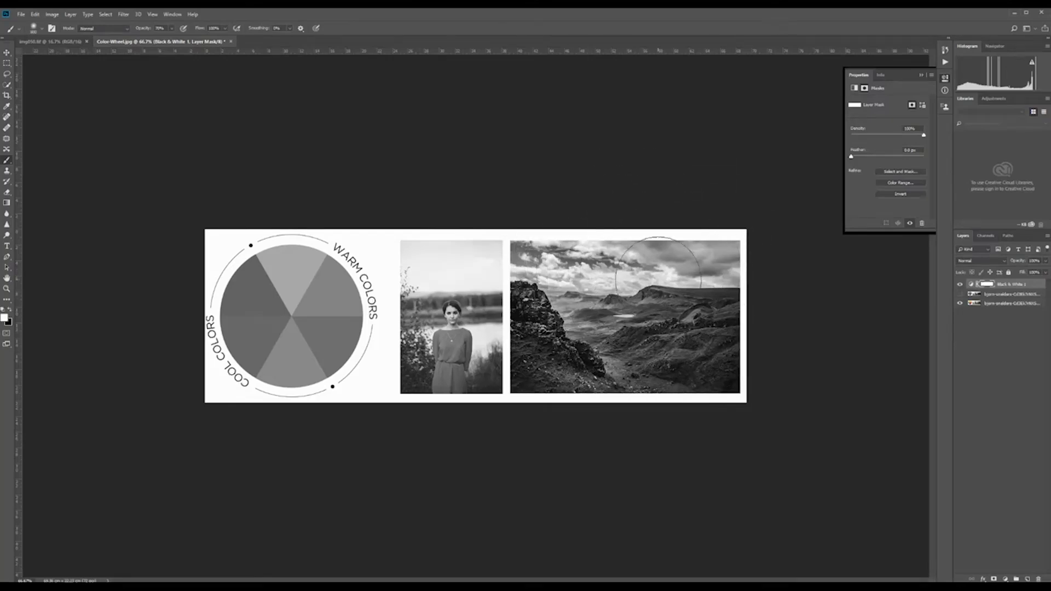
key(bracketright)
key(x)
drag(148, 32, 122, 37)
mouse_move(708, 266)
mouse_down()
mouse_move(597, 279)
mouse_move(672, 325)
mouse_move(569, 235)
mouse_move(533, 306)
mouse_move(549, 353)
mouse_move(535, 399)
mouse_move(677, 376)
mouse_move(722, 387)
mouse_move(718, 250)
mouse_move(542, 246)
mouse_move(530, 385)
mouse_move(711, 350)
mouse_up()
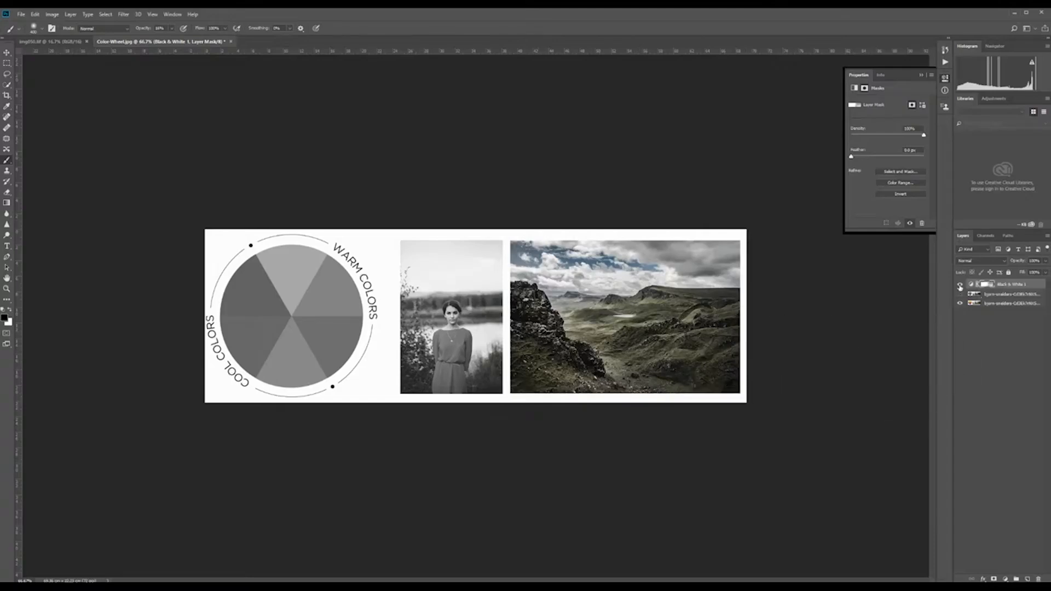
Toggle the Black & White adjustment's visibility to compare the masked landscape with the original, leaving it visible.
click(959, 284)
click(959, 285)
click(959, 286)
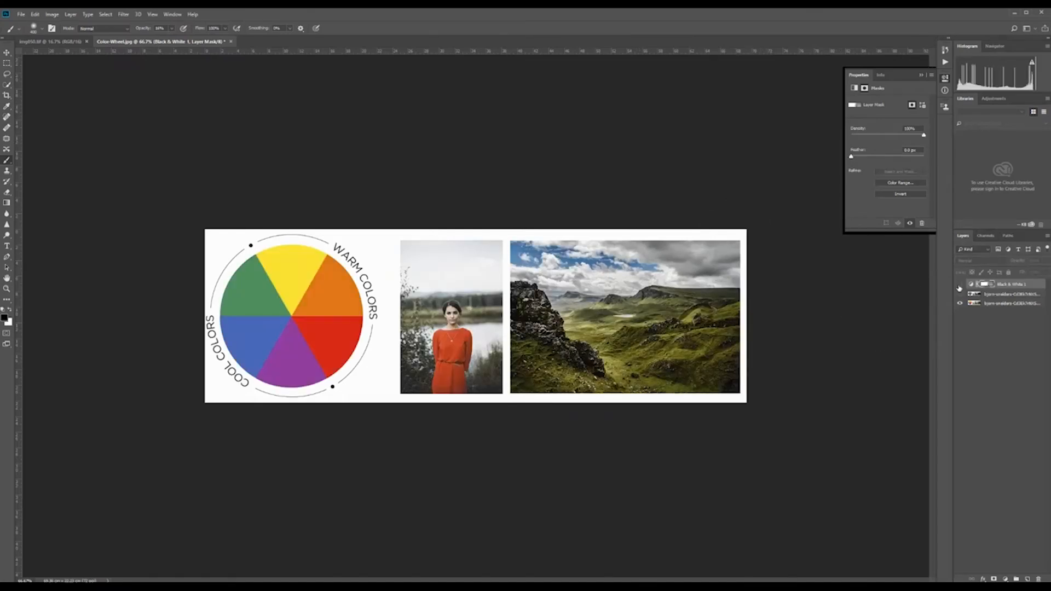
click(959, 285)
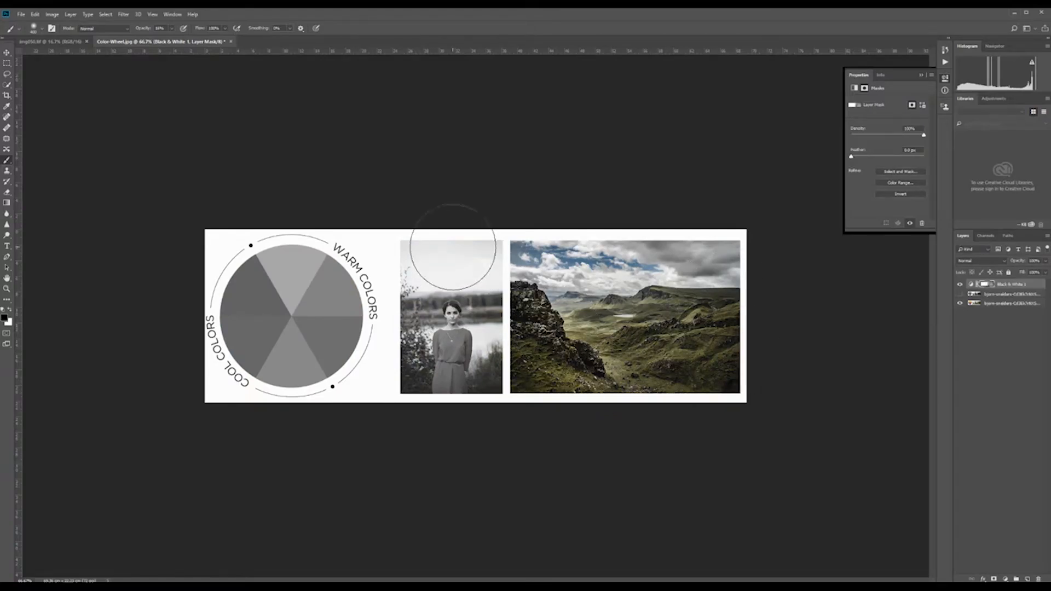
Paint black on the mask over the portrait photo, compare it with the original, and leave the Black & White layer hidden.
drag(438, 241, 436, 368)
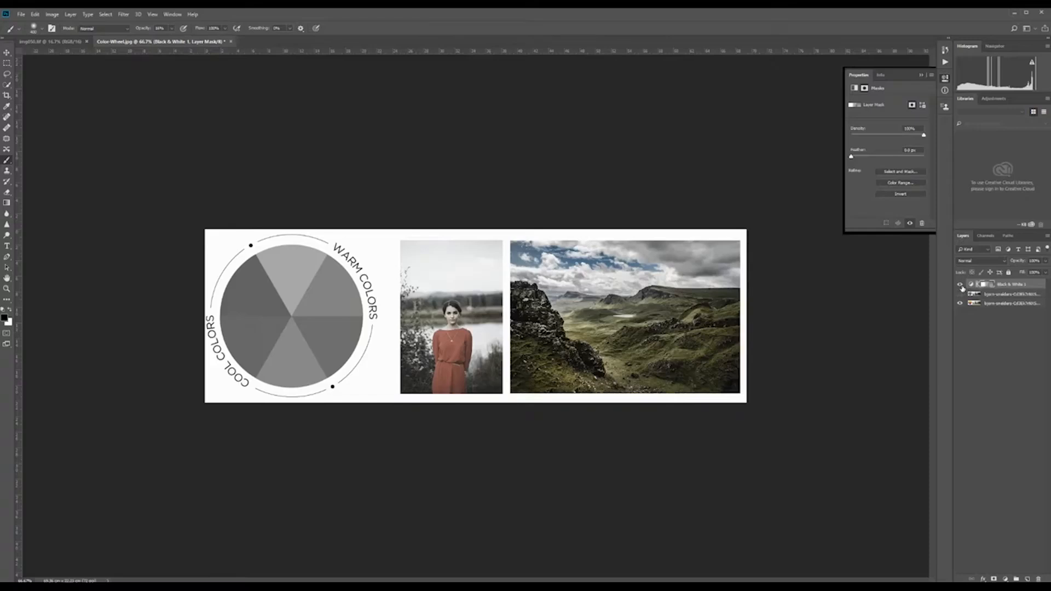
click(960, 286)
click(960, 285)
click(960, 285)
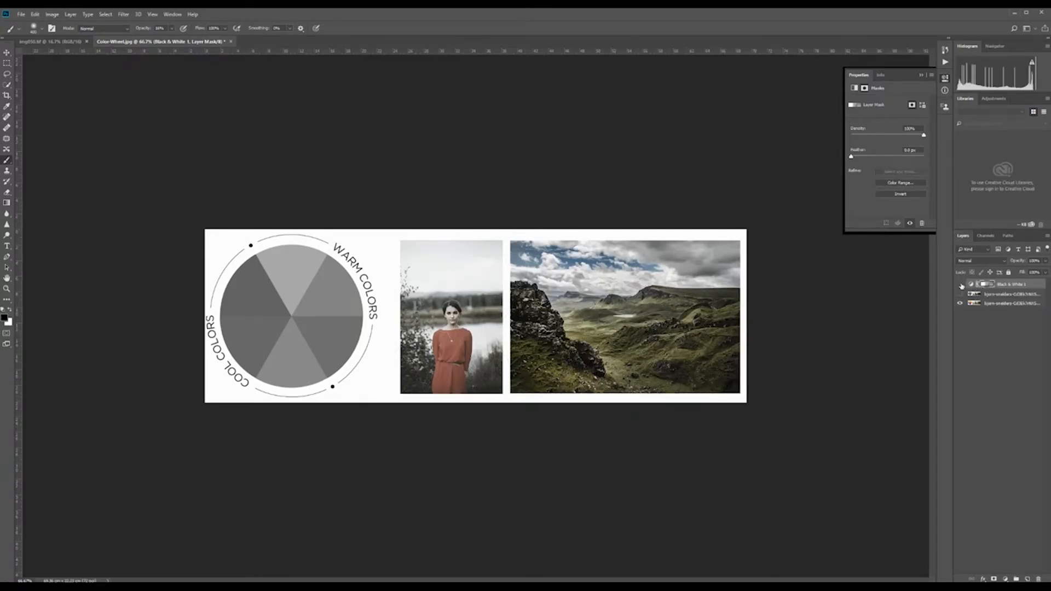
click(1005, 579)
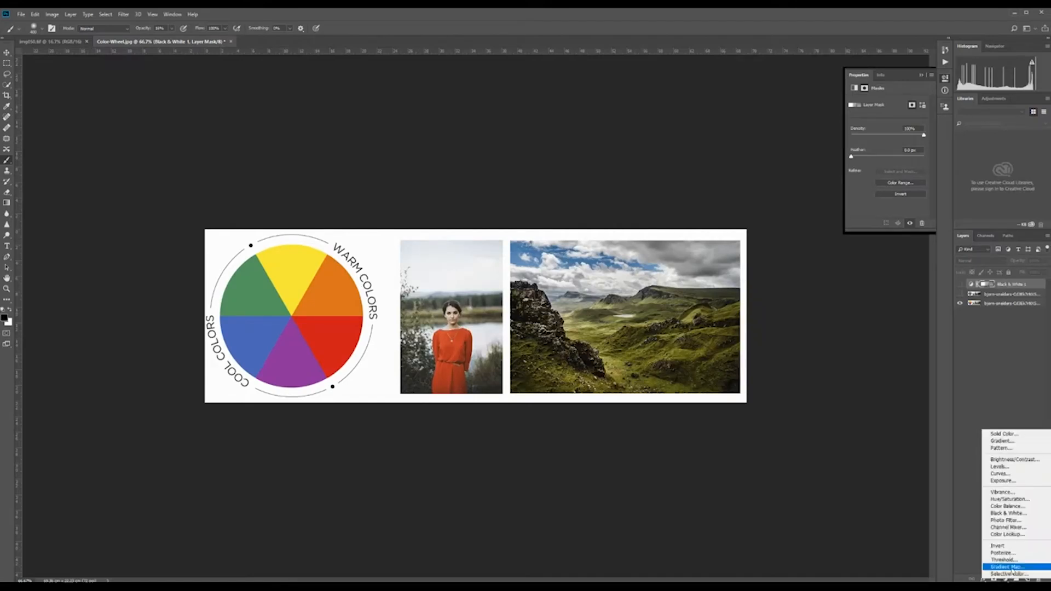
click(1017, 528)
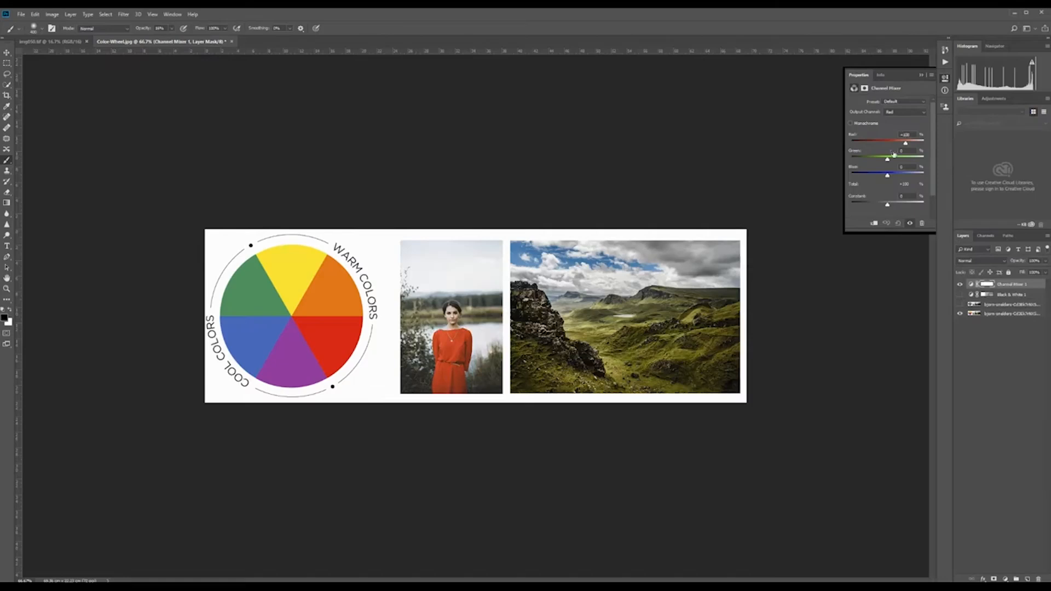
click(922, 224)
click(281, 220)
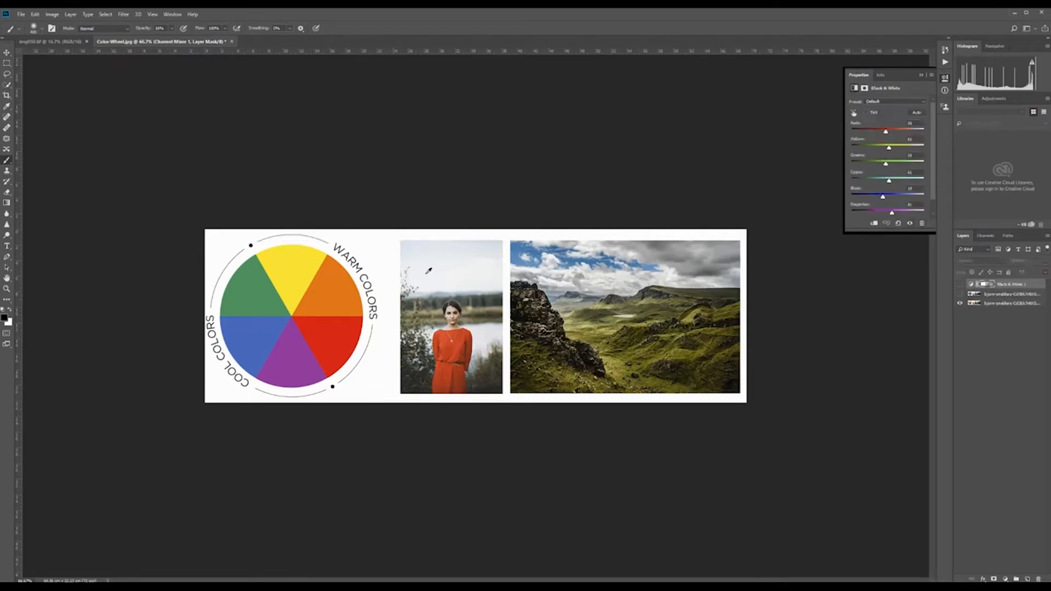
Add a Gradient Map adjustment layer using the Black, White gradient preset.
click(1005, 579)
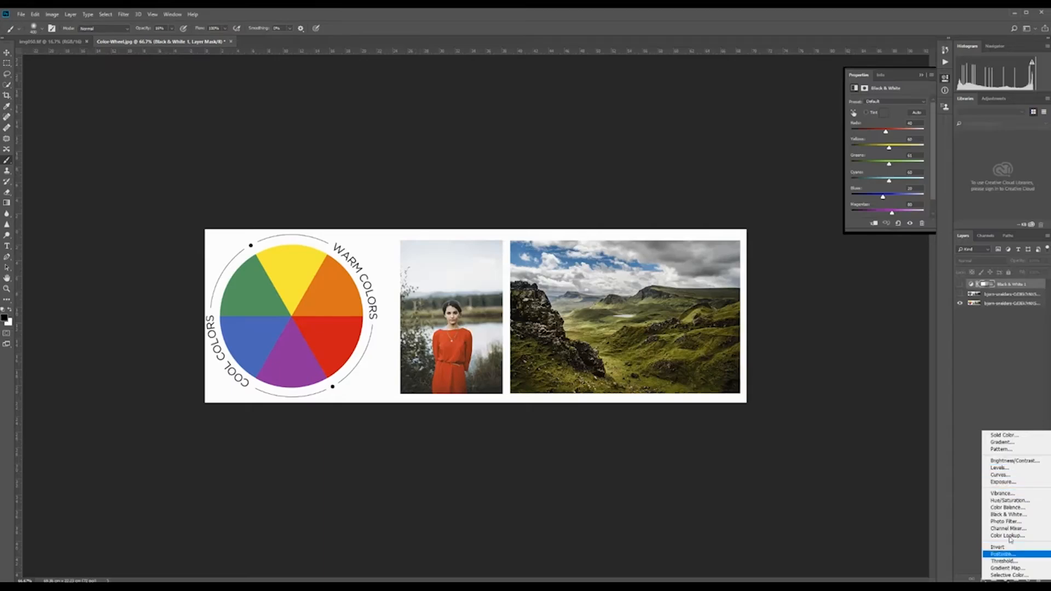
click(1014, 569)
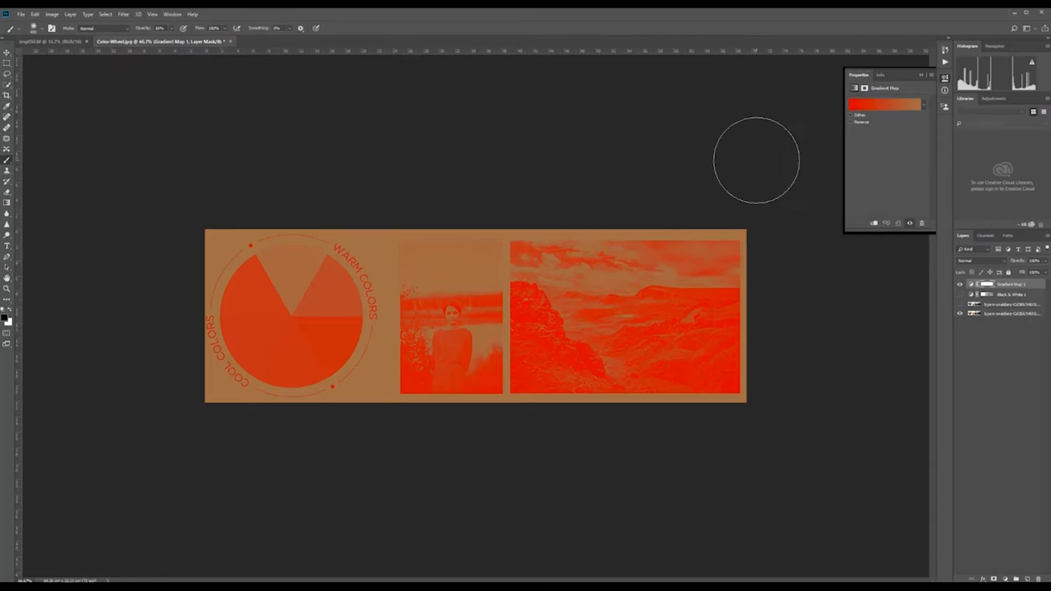
click(883, 105)
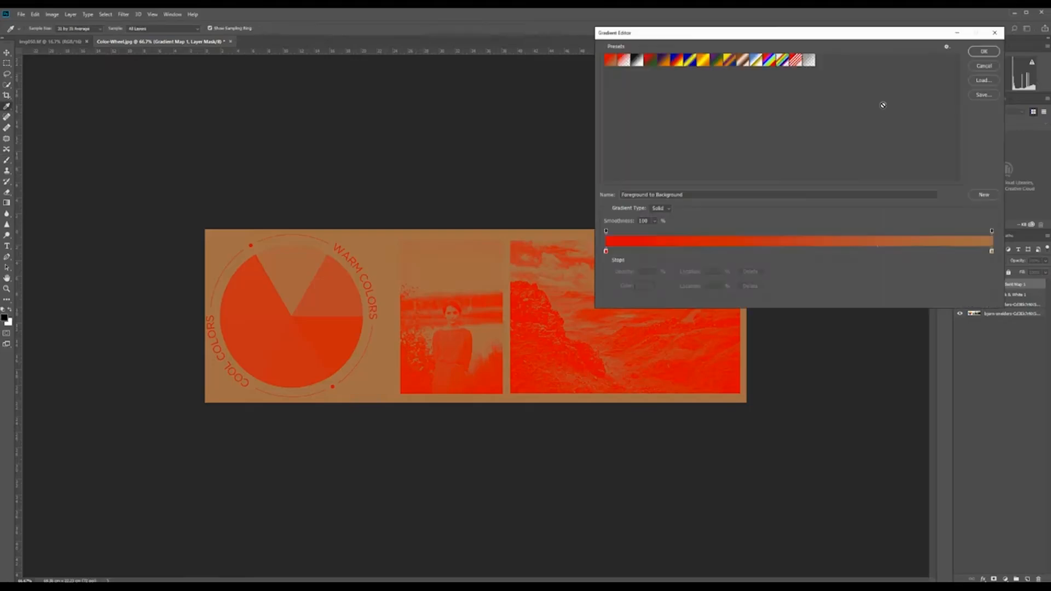
click(637, 60)
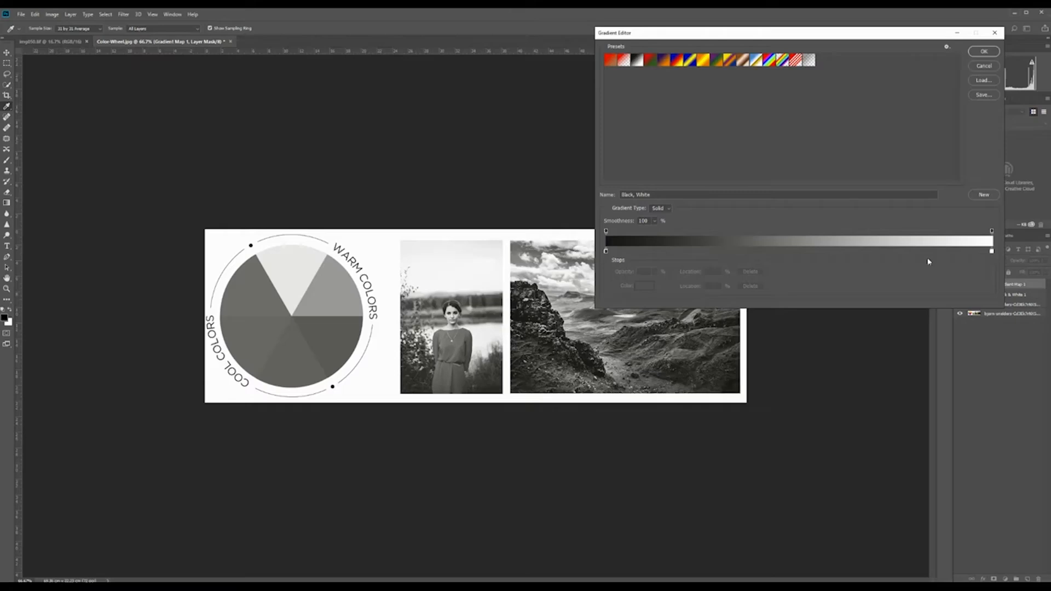
Add a neutral grey (#808080) stop to the gradient, move it to location 66%, and apply the gradient.
drag(816, 188, 969, 43)
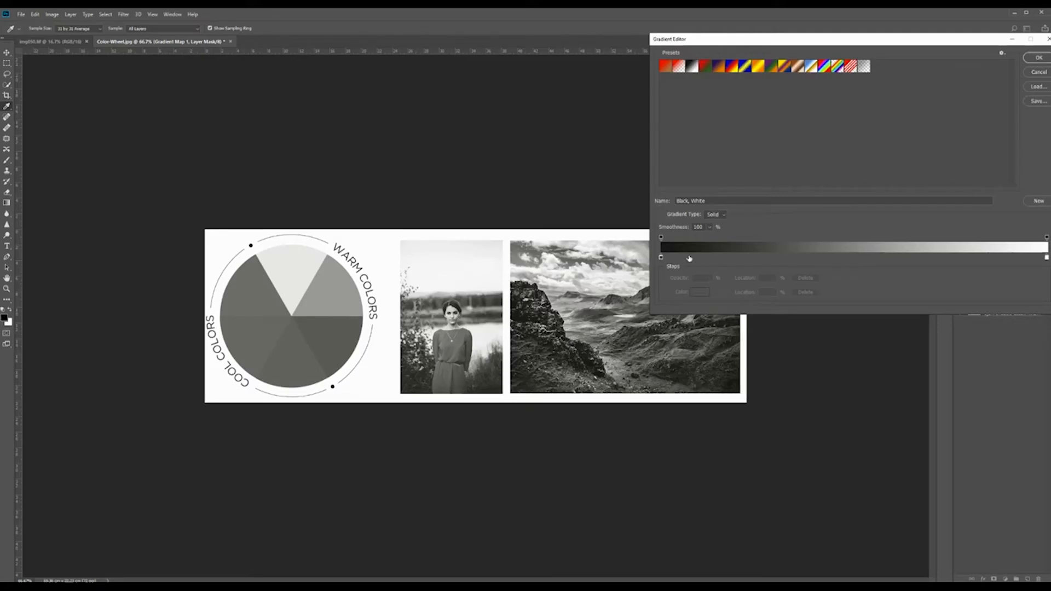
click(854, 257)
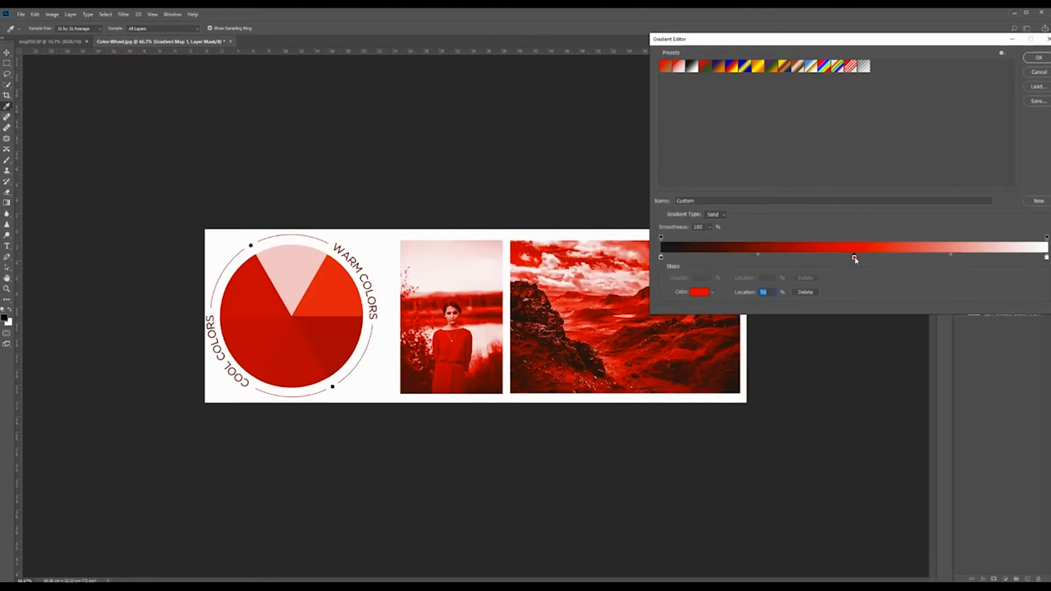
double_click(854, 257)
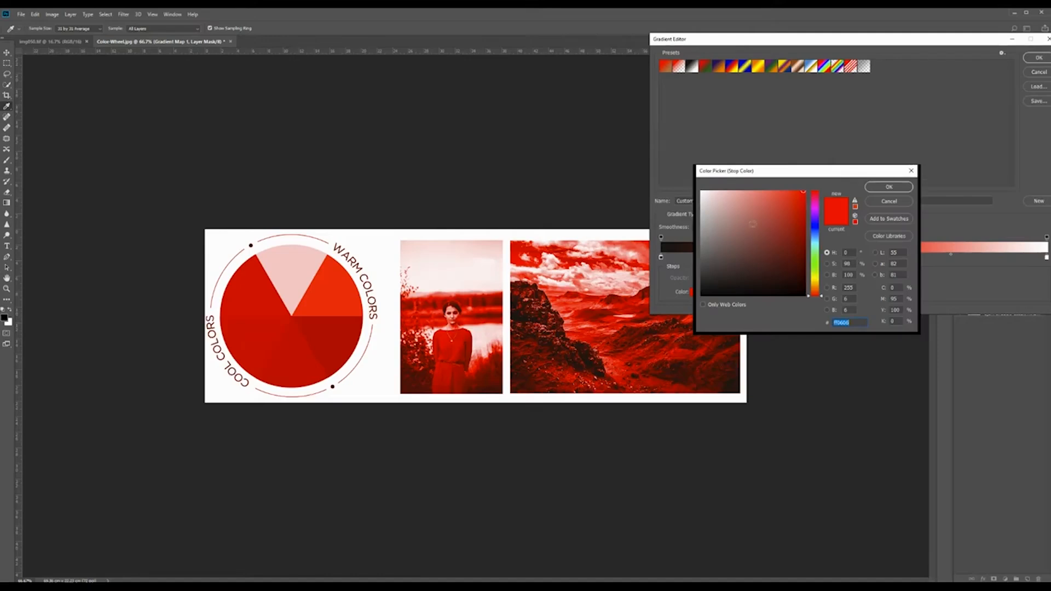
click(702, 205)
mouse_move(691, 209)
mouse_down()
mouse_move(838, 186)
mouse_move(696, 178)
mouse_move(699, 303)
mouse_move(693, 257)
mouse_move(677, 323)
mouse_move(687, 307)
mouse_move(682, 218)
mouse_move(824, 207)
mouse_move(821, 186)
mouse_move(846, 320)
mouse_move(700, 336)
mouse_move(678, 227)
mouse_move(674, 260)
mouse_move(674, 243)
mouse_up()
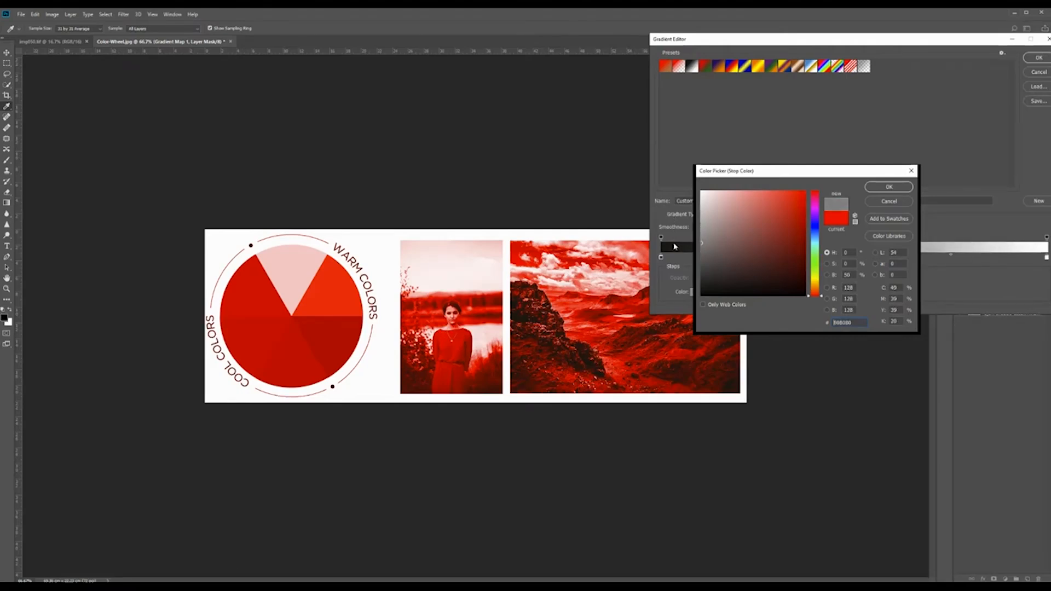
click(887, 187)
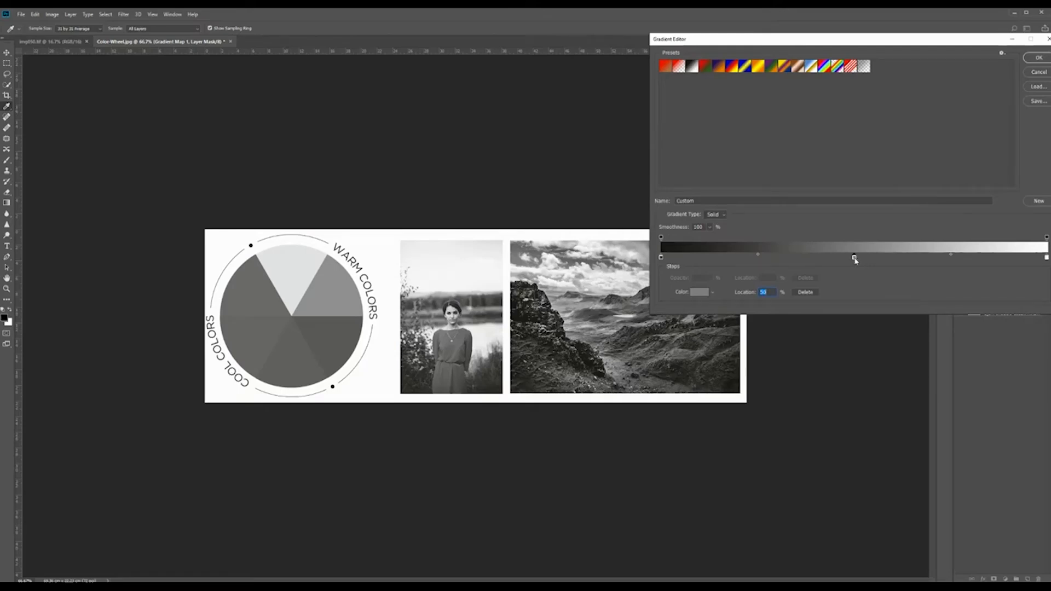
drag(854, 260, 919, 263)
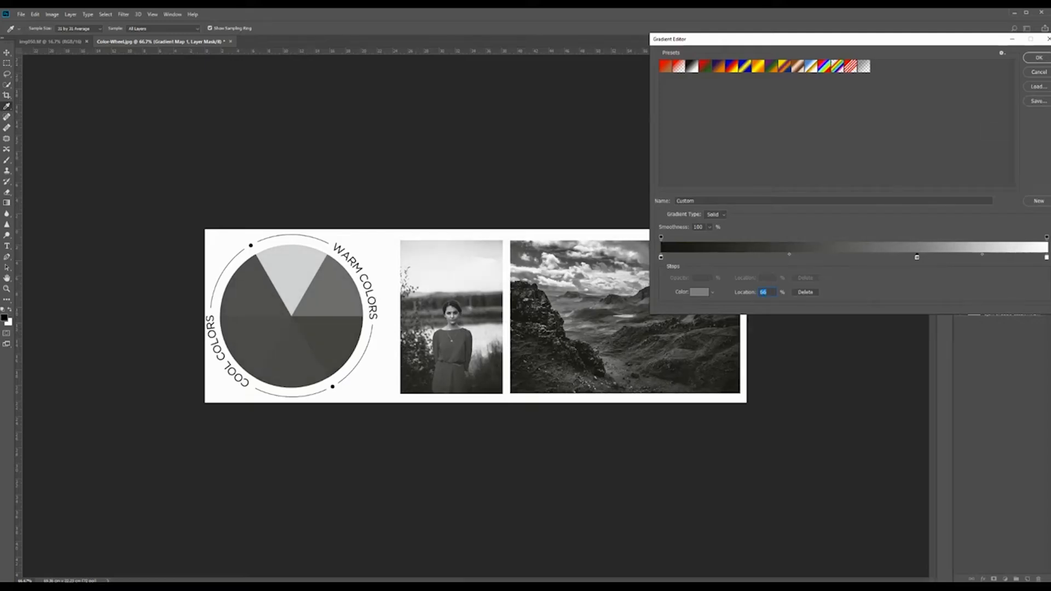
click(1038, 58)
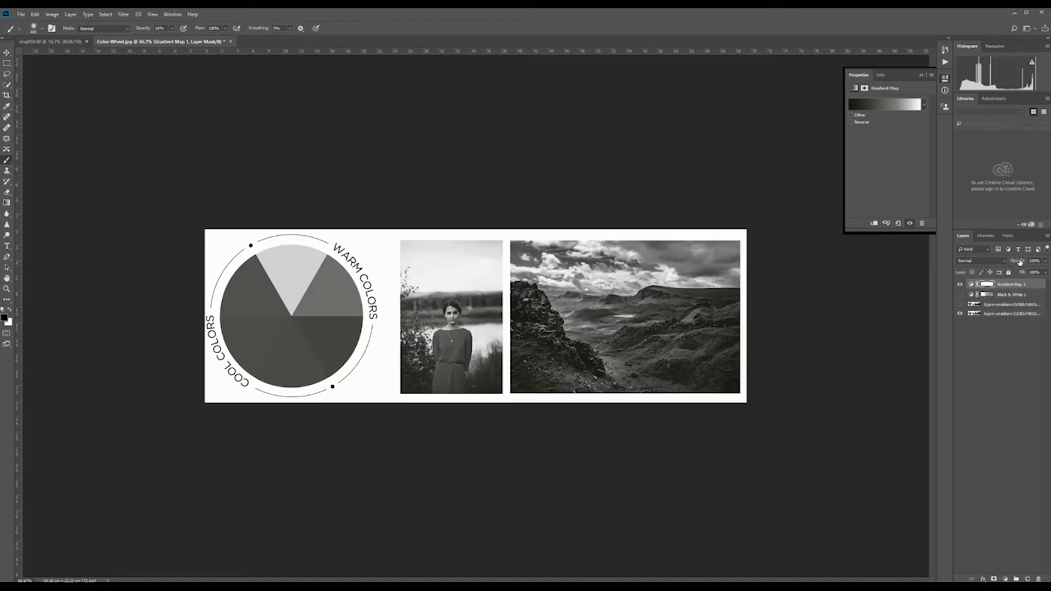
Try a lower opacity on the Gradient Map layer and compare the partly desaturated image with the original.
drag(1020, 263, 1014, 264)
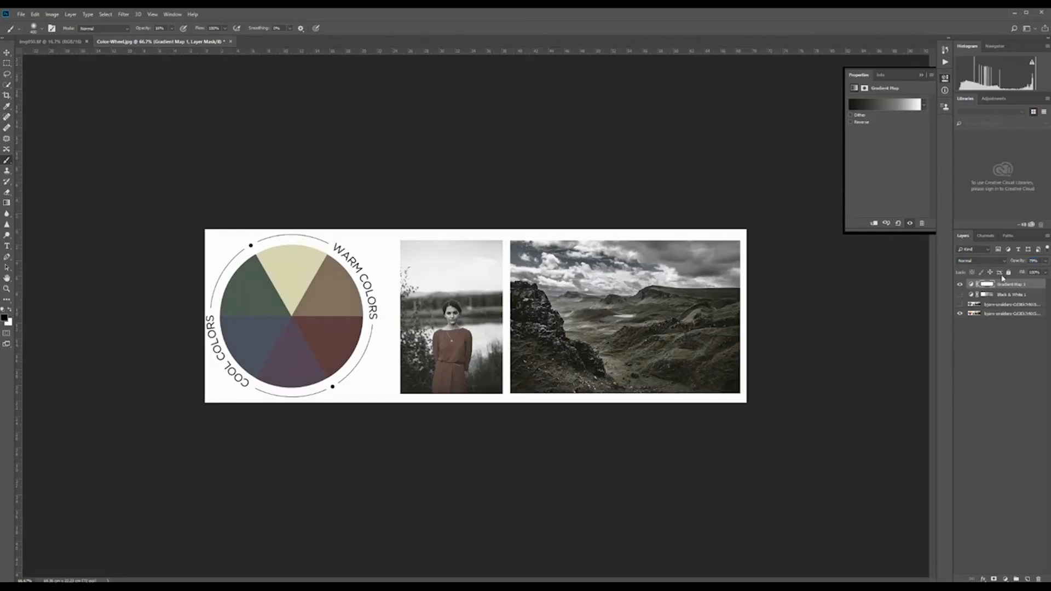
click(960, 284)
click(960, 284)
Try reducing the Gradient Map layer's opacity further and toggle its visibility to compare with the original, leaving it visible.
drag(1017, 265, 1007, 263)
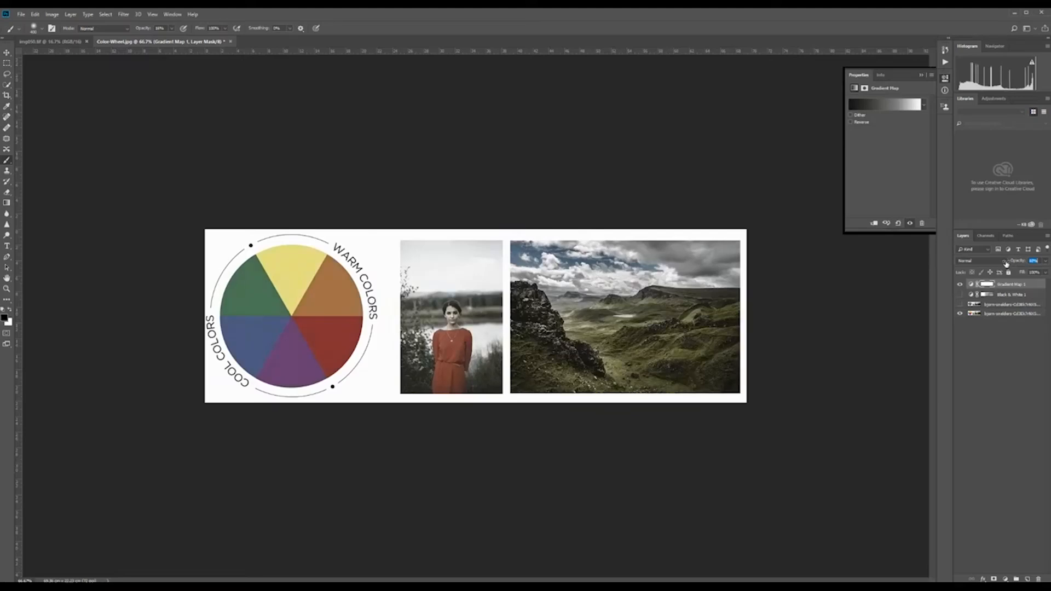
click(959, 285)
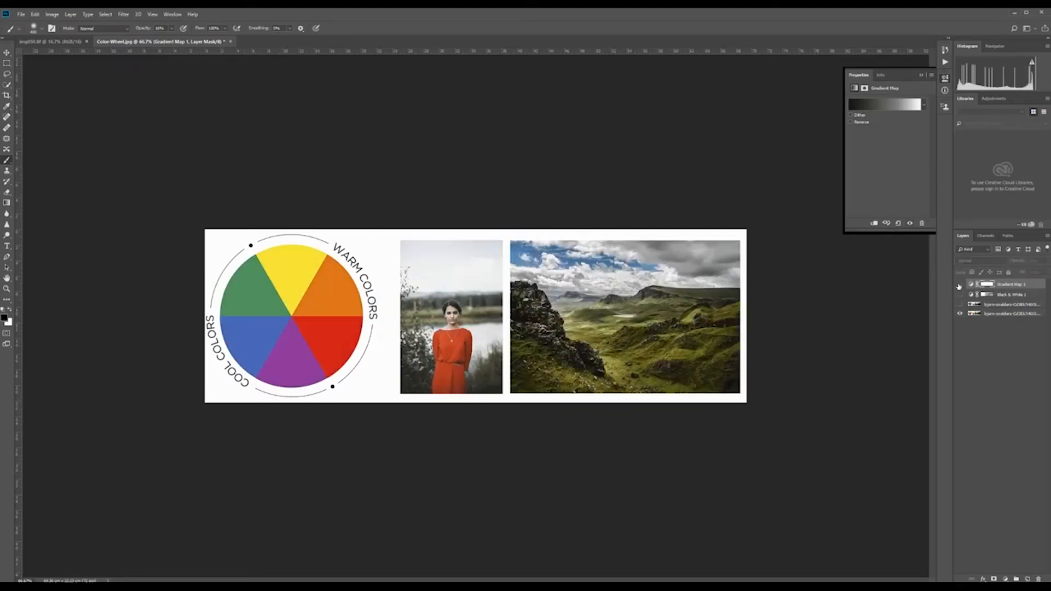
click(958, 286)
click(959, 285)
click(959, 286)
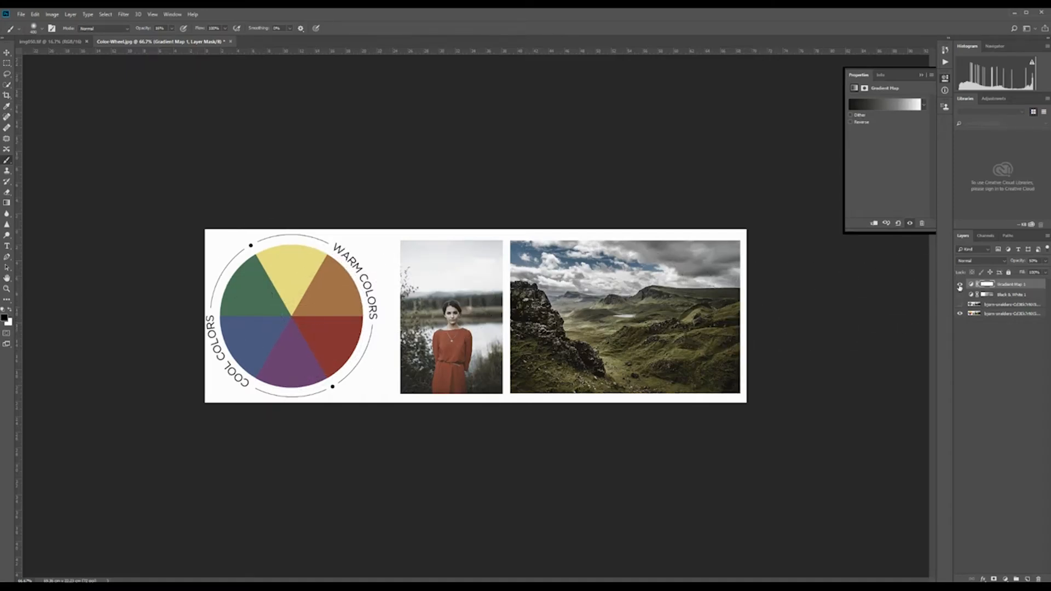
click(961, 284)
click(960, 285)
Set the Gradient Map layer's opacity to 100% and its blend mode to Screen.
drag(1016, 262, 1050, 262)
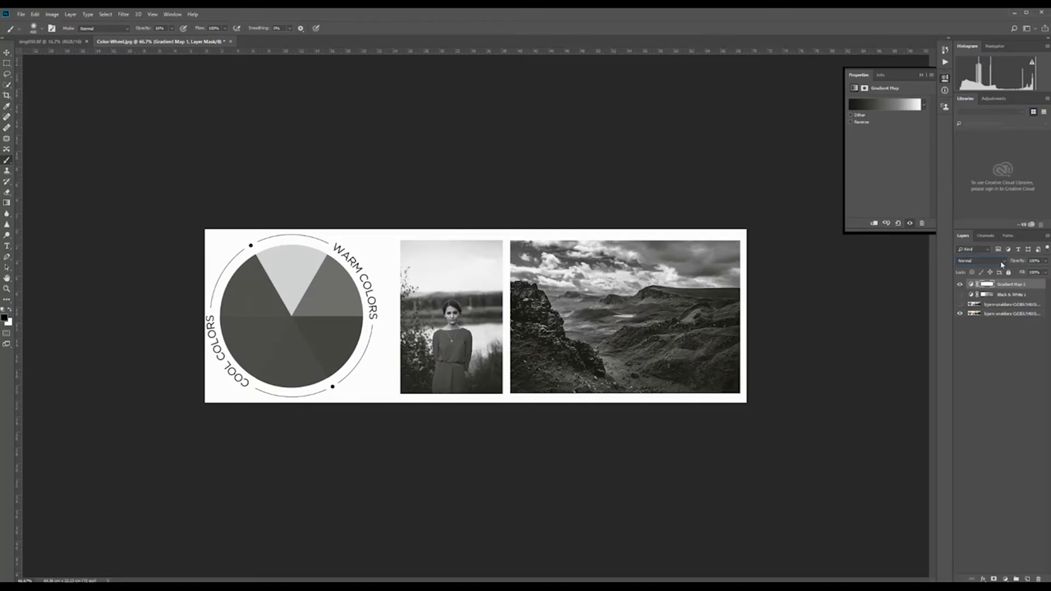
click(987, 331)
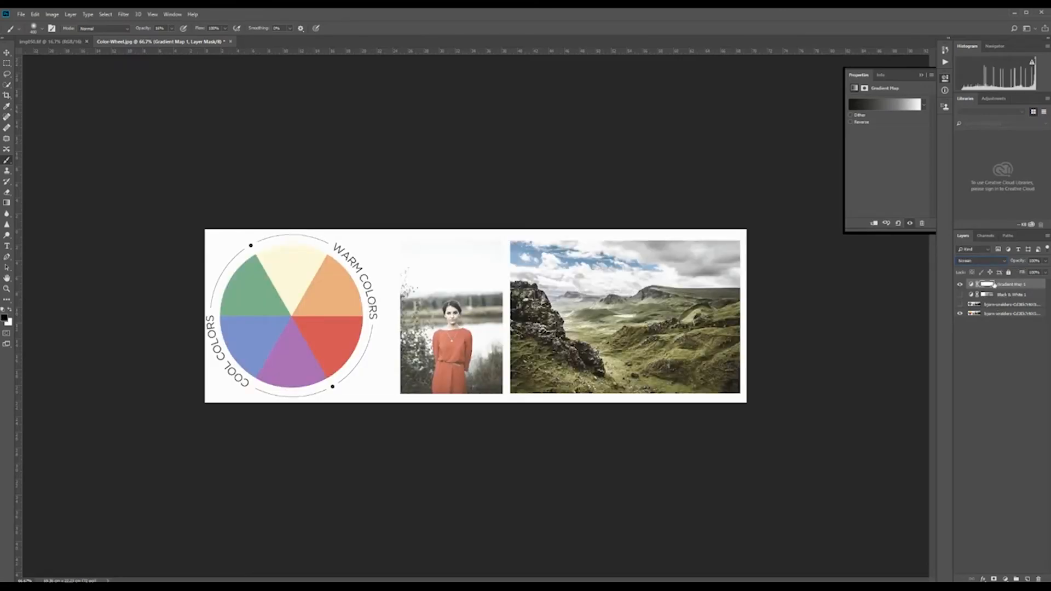
Hide the Gradient Map layer, show the Black & White layer, lower its Reds to 2 and slightly raise its Cyans.
click(960, 284)
click(960, 295)
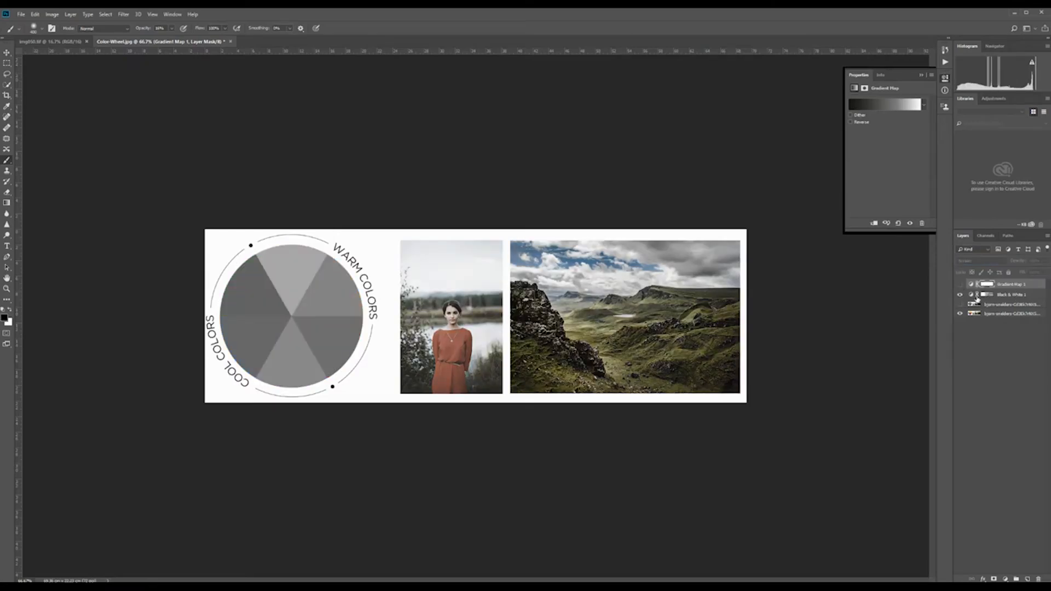
click(972, 296)
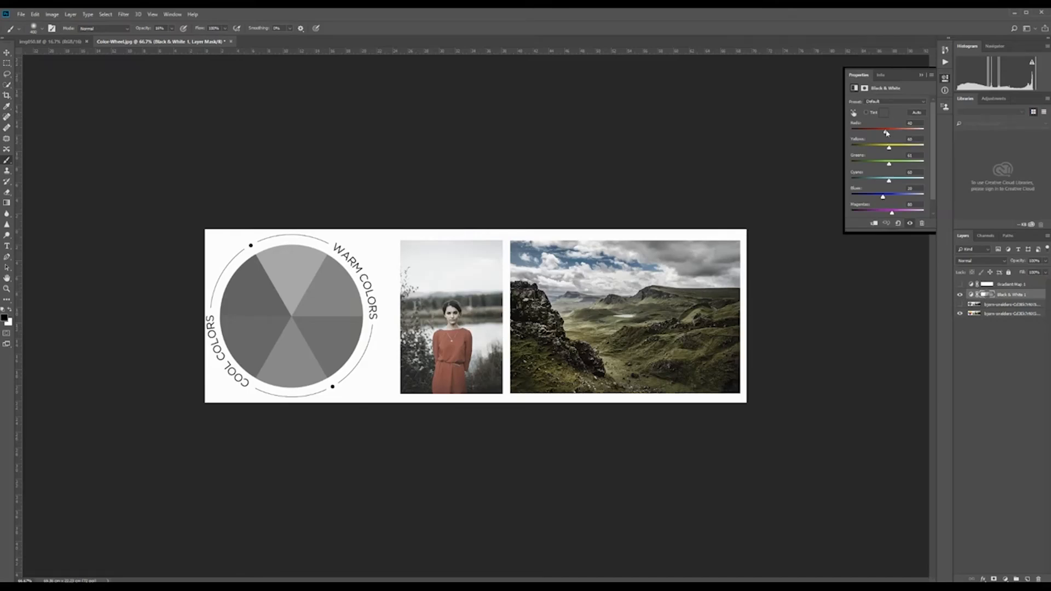
mouse_move(886, 132)
mouse_down()
mouse_move(903, 134)
mouse_move(873, 135)
mouse_move(902, 135)
mouse_move(870, 148)
mouse_move(881, 148)
mouse_up()
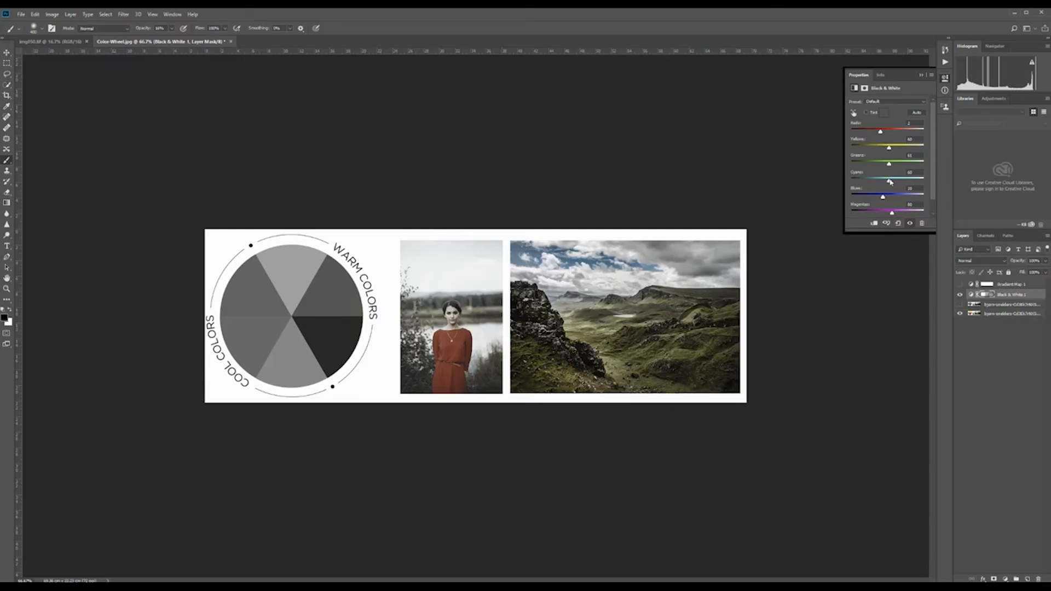
mouse_move(890, 182)
mouse_down()
mouse_move(870, 181)
mouse_move(891, 183)
mouse_up()
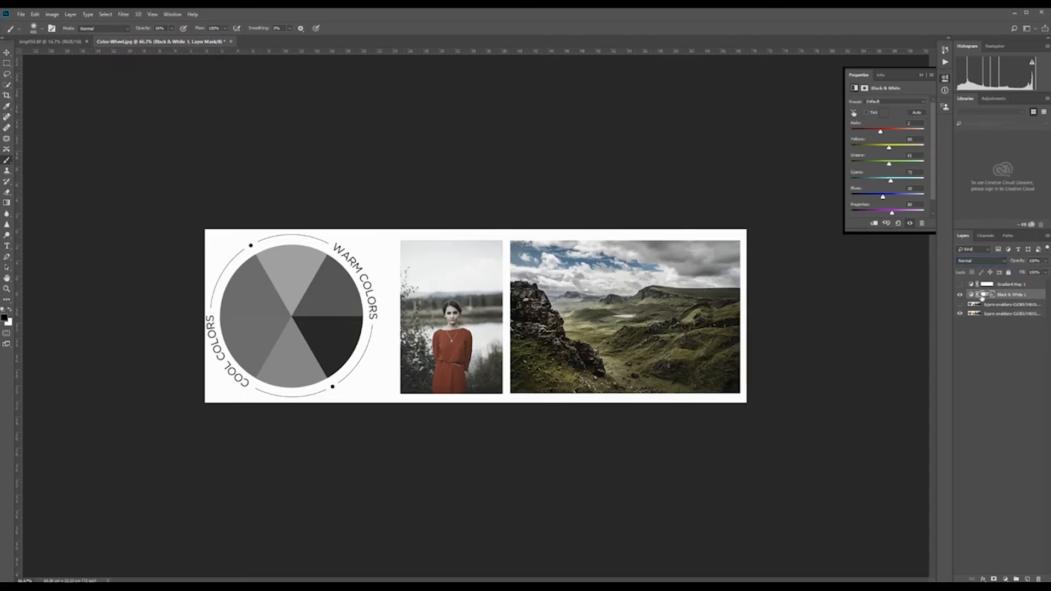
Try the Screen blend mode on the Black & White layer and lower its Reds, Yellows and Greens.
click(1019, 295)
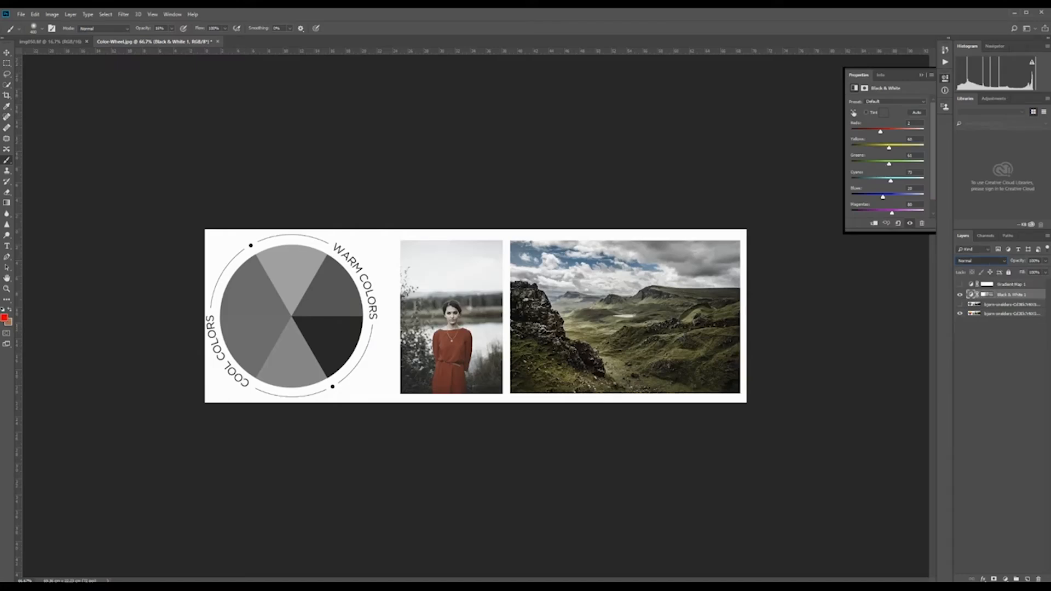
click(976, 329)
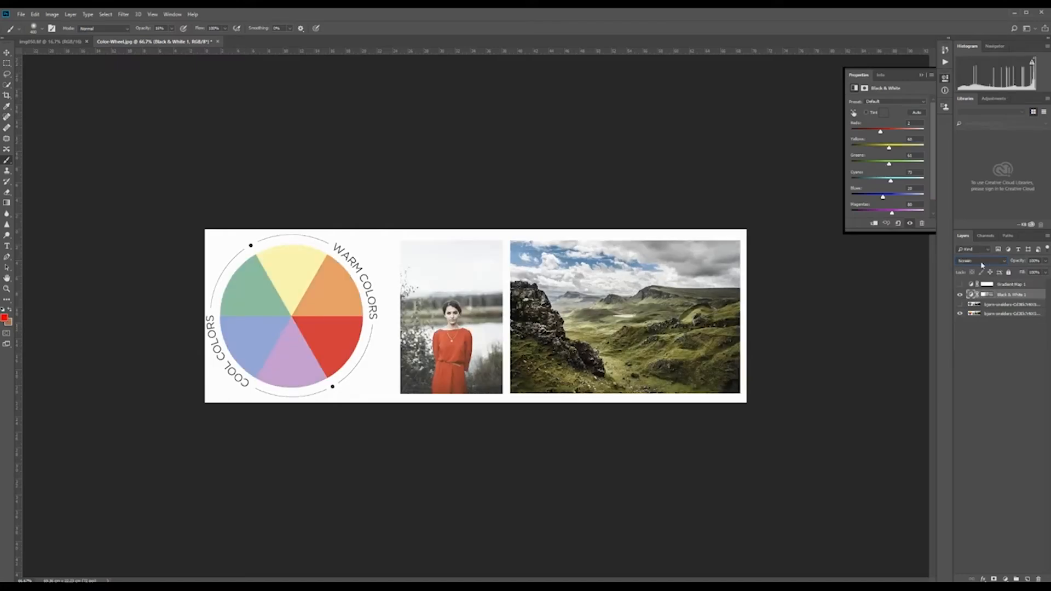
drag(890, 165, 875, 135)
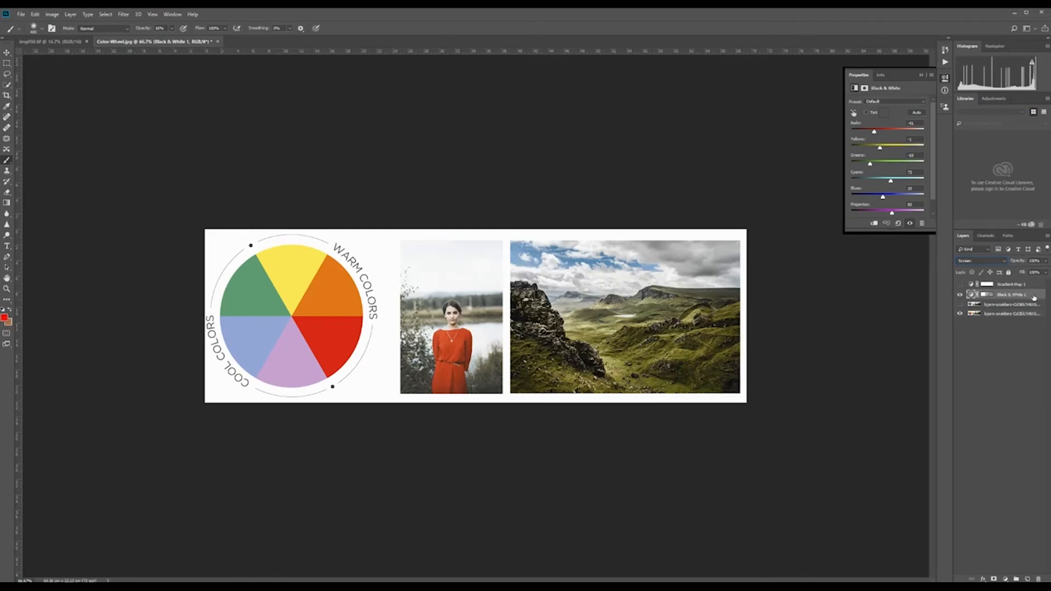
Delete the Black & White layer, show the Gradient Map layer in Normal blend mode, and delete it too.
drag(1033, 299, 1039, 579)
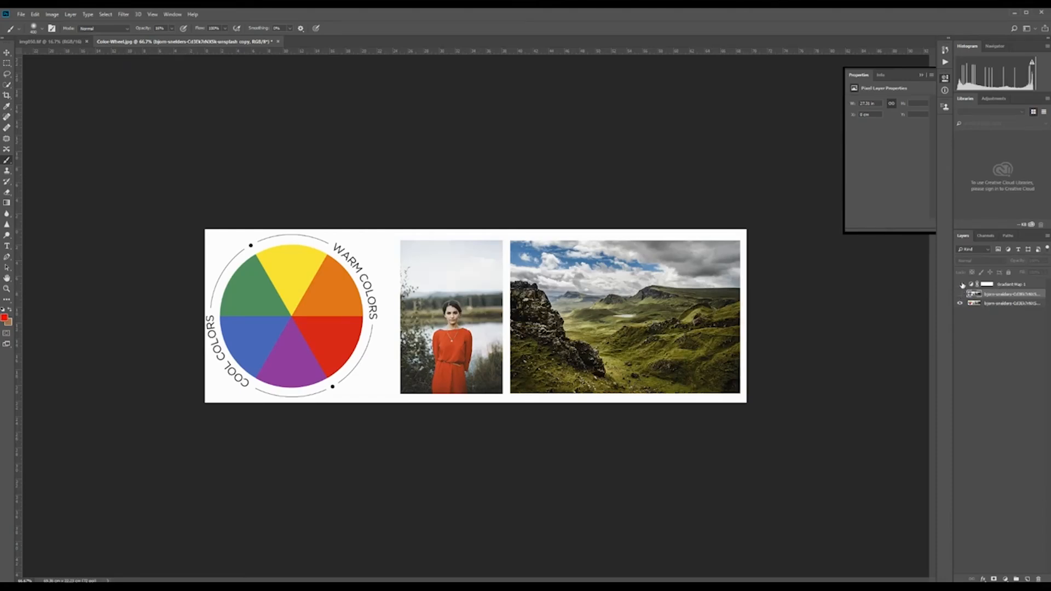
click(960, 284)
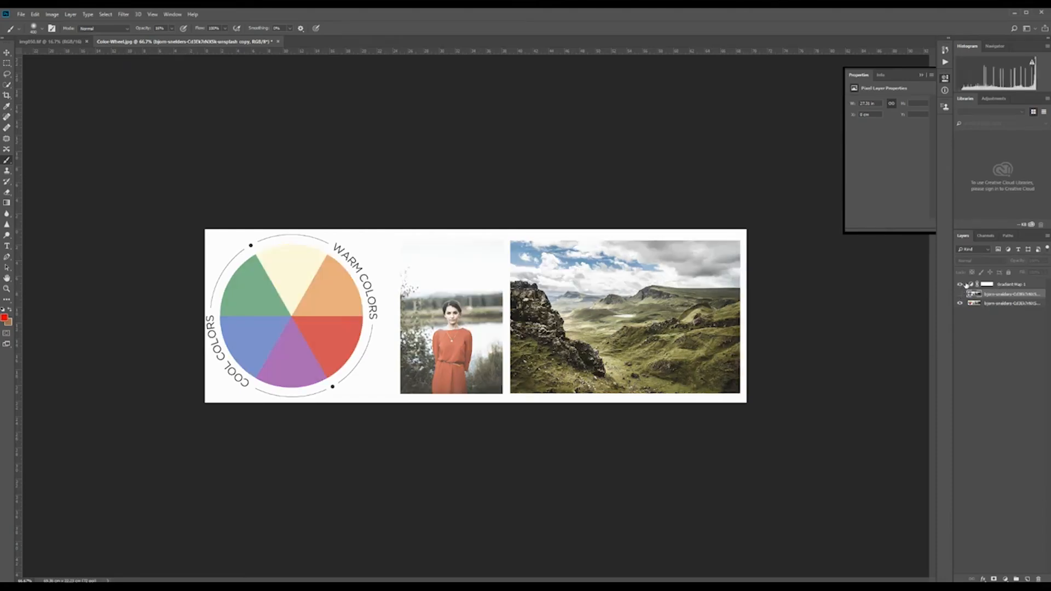
click(1013, 286)
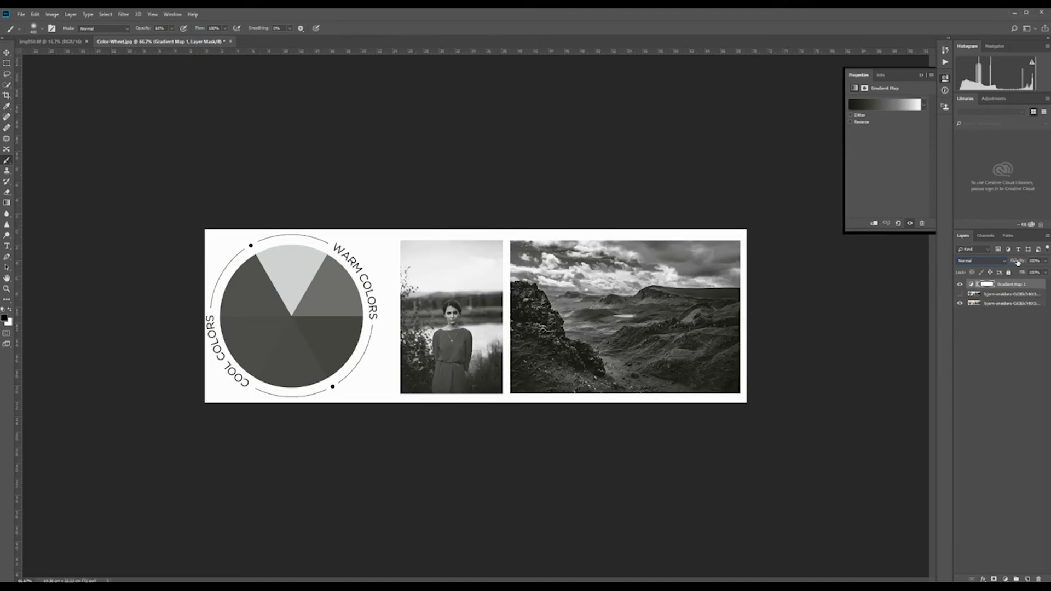
drag(1015, 263, 1038, 579)
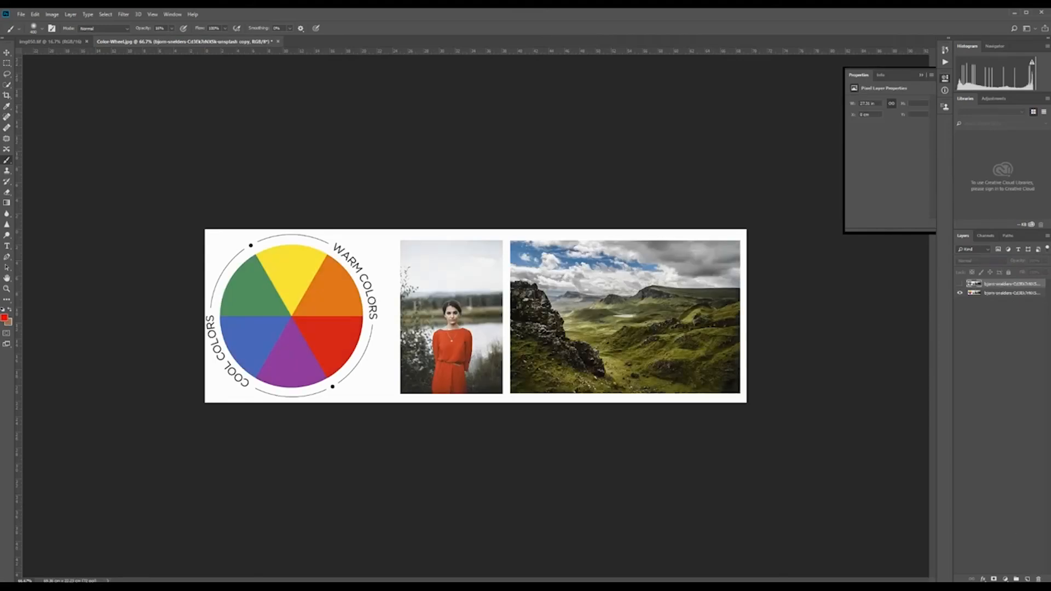
Add a Channel Mixer adjustment layer, enable Monochrome, and try a custom mix of the red, green and blue channels.
click(1005, 579)
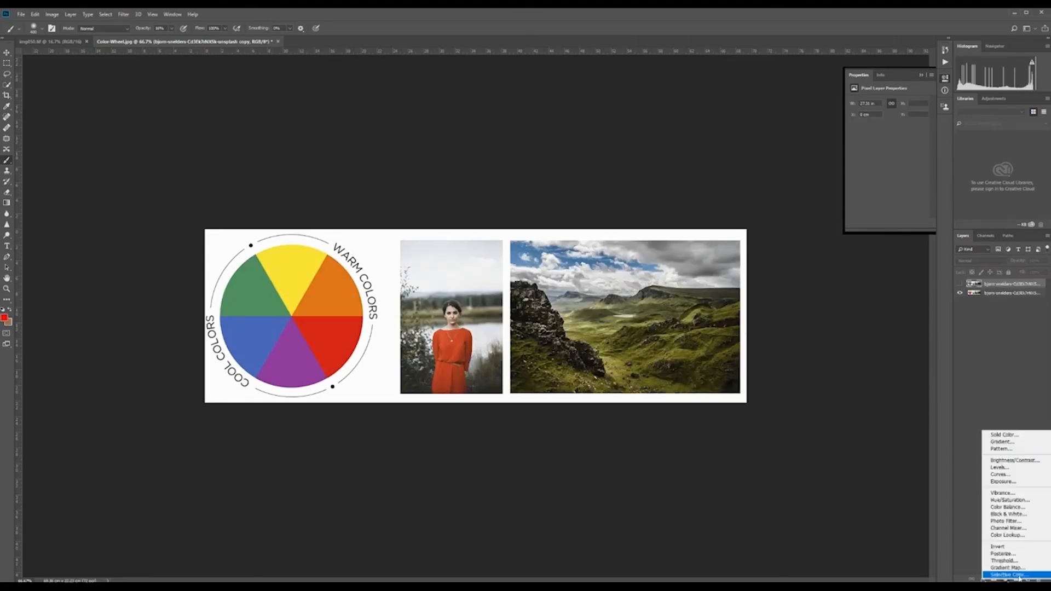
click(1012, 529)
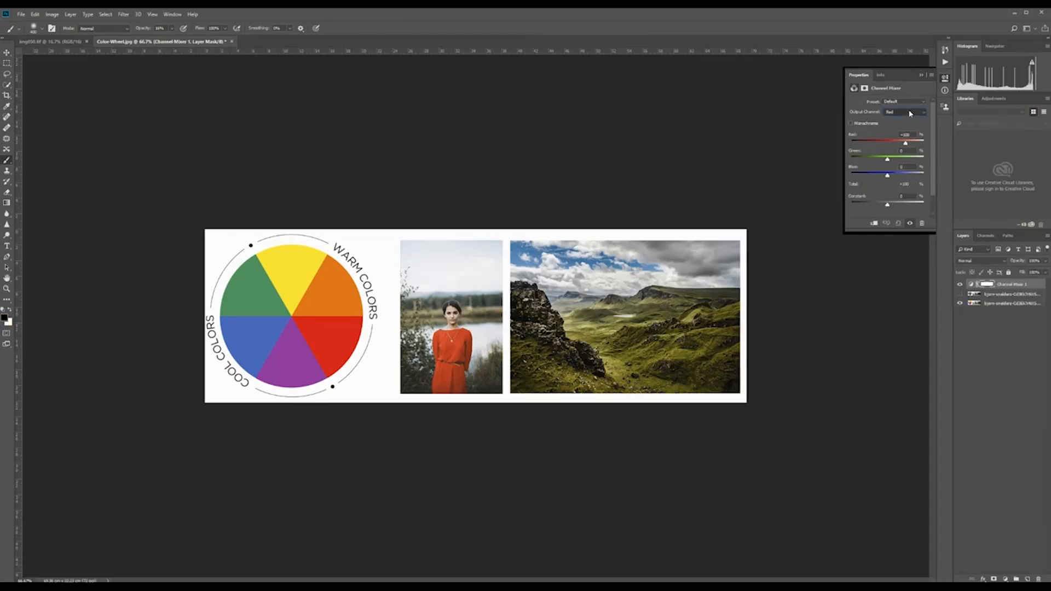
click(852, 124)
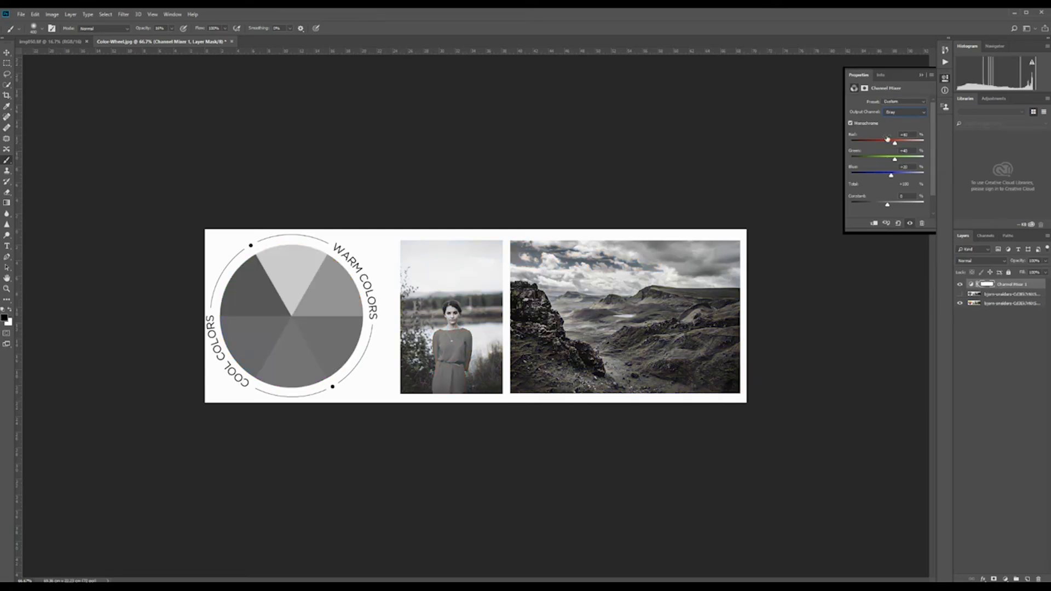
drag(895, 147, 891, 177)
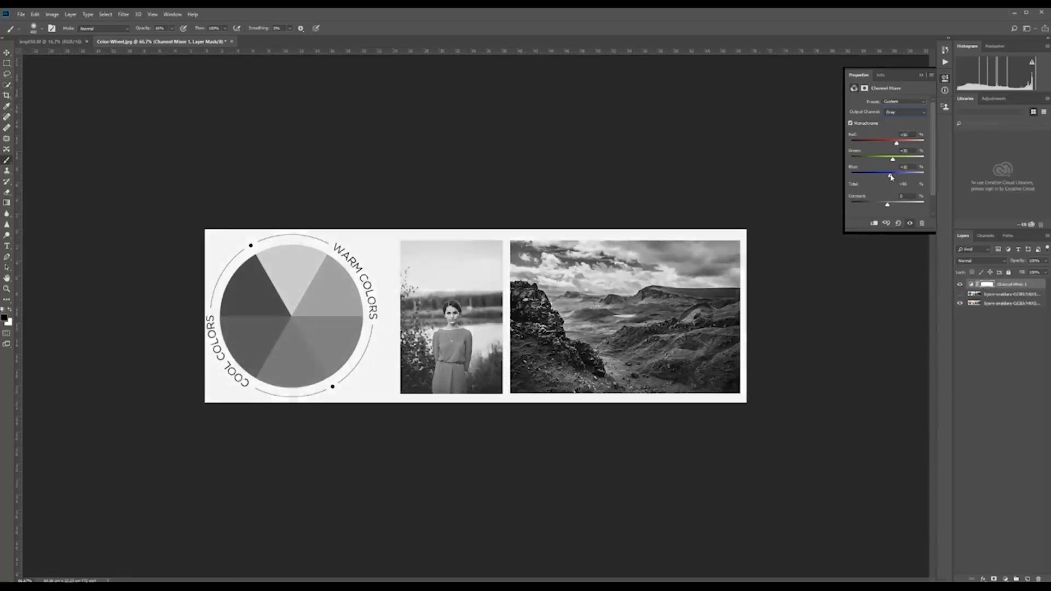
Try the Channel Mixer's Black & White blue, green, orange and red filter presets, apply the yellow one, and hide the layer to compare with the original.
click(903, 101)
click(911, 125)
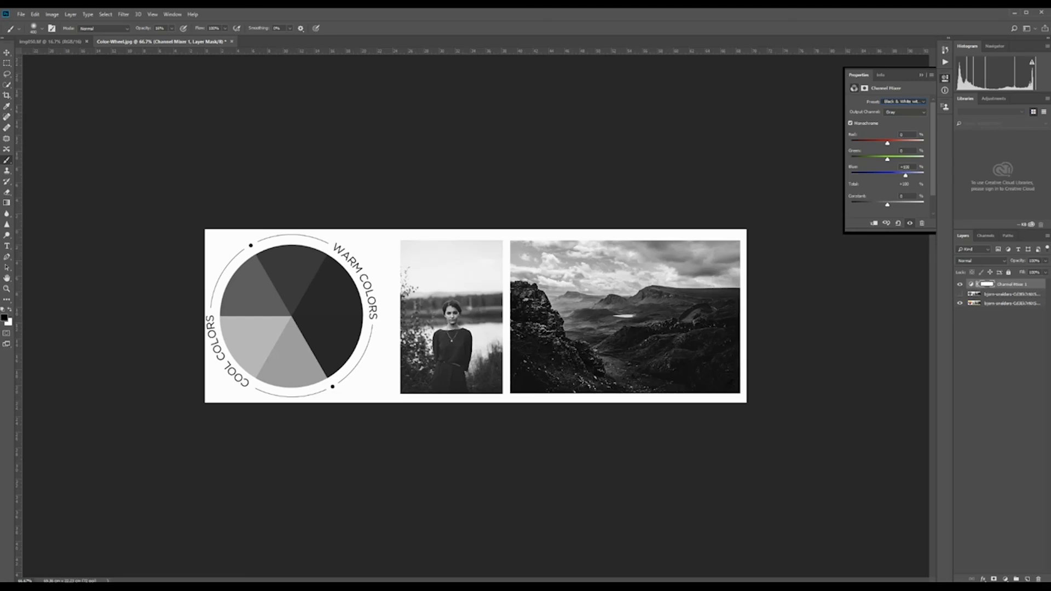
click(911, 131)
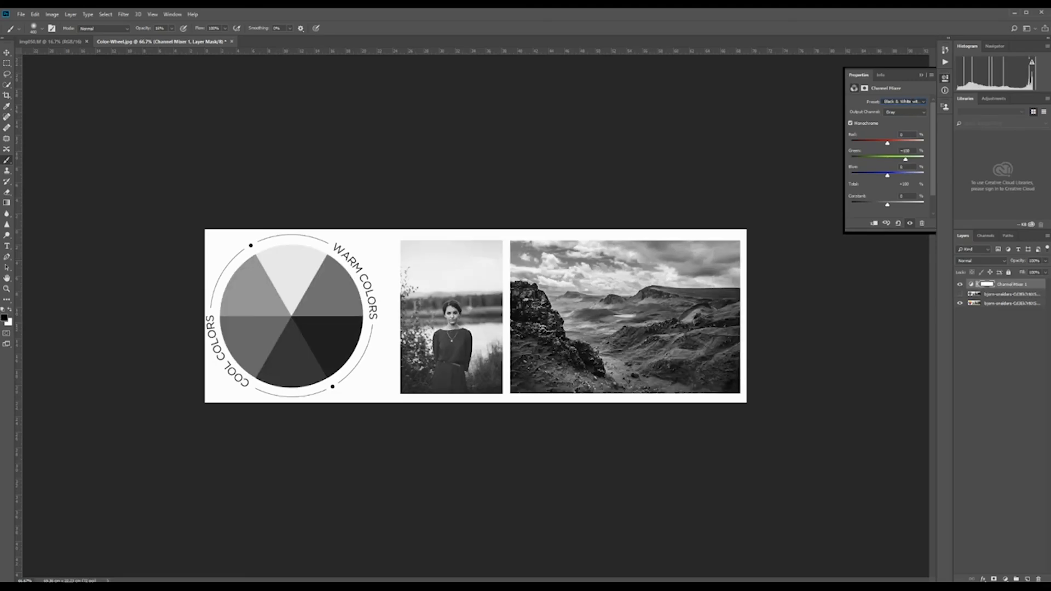
click(903, 101)
click(912, 143)
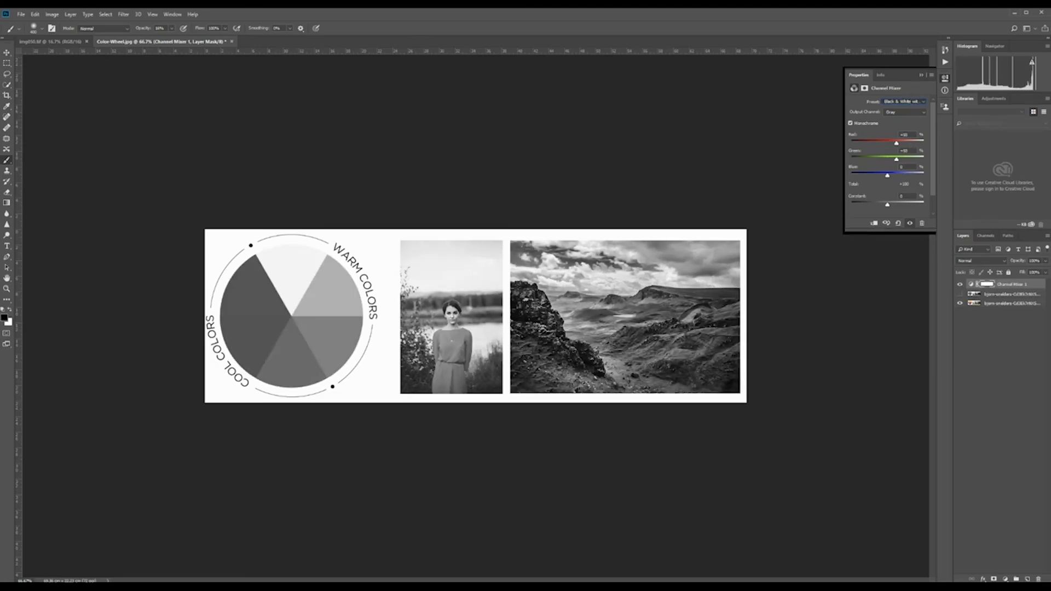
click(910, 101)
click(912, 139)
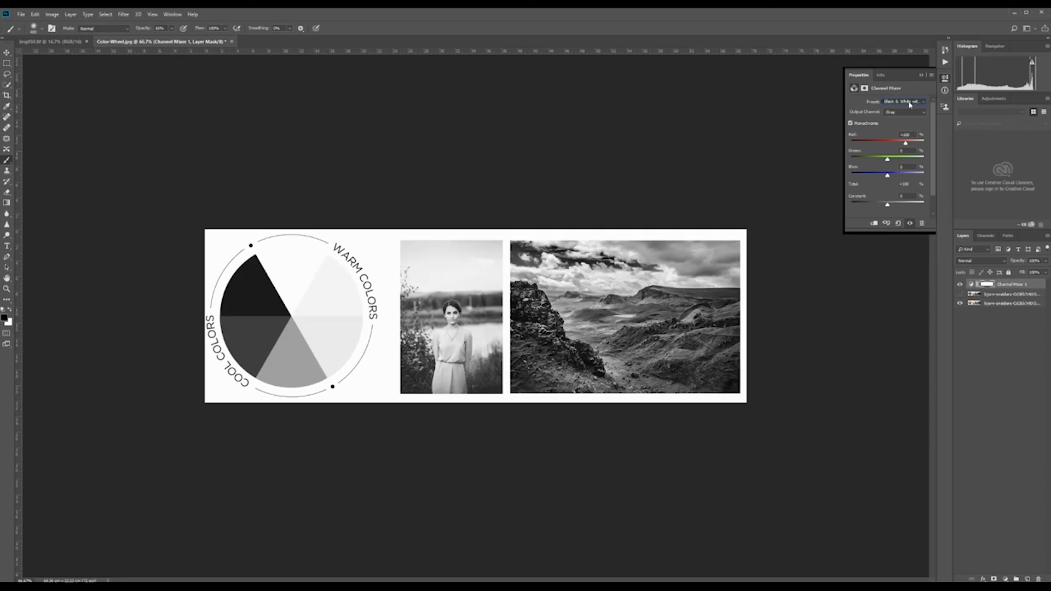
key(Down)
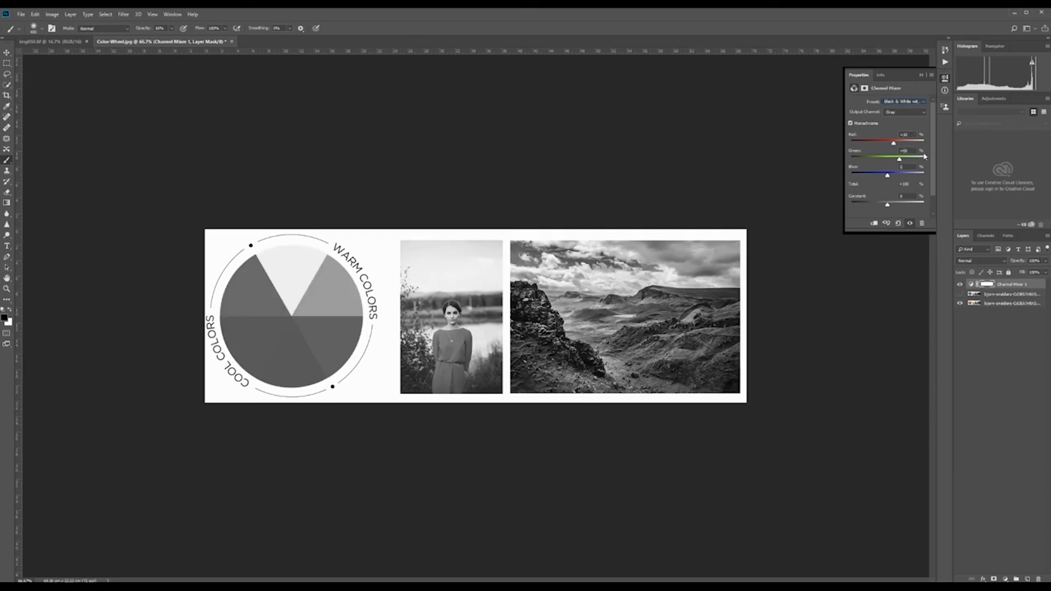
click(959, 284)
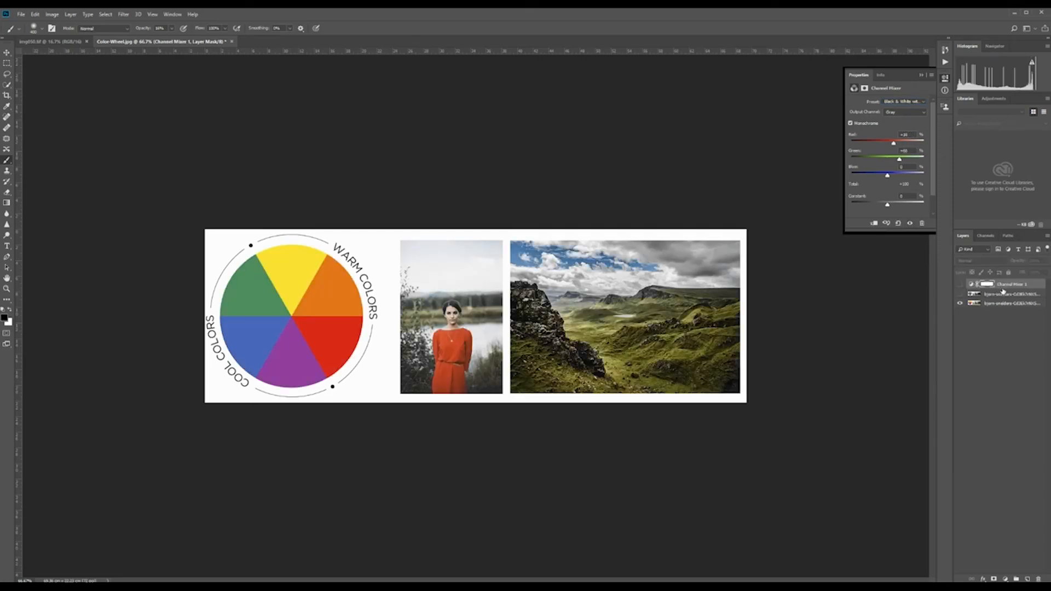